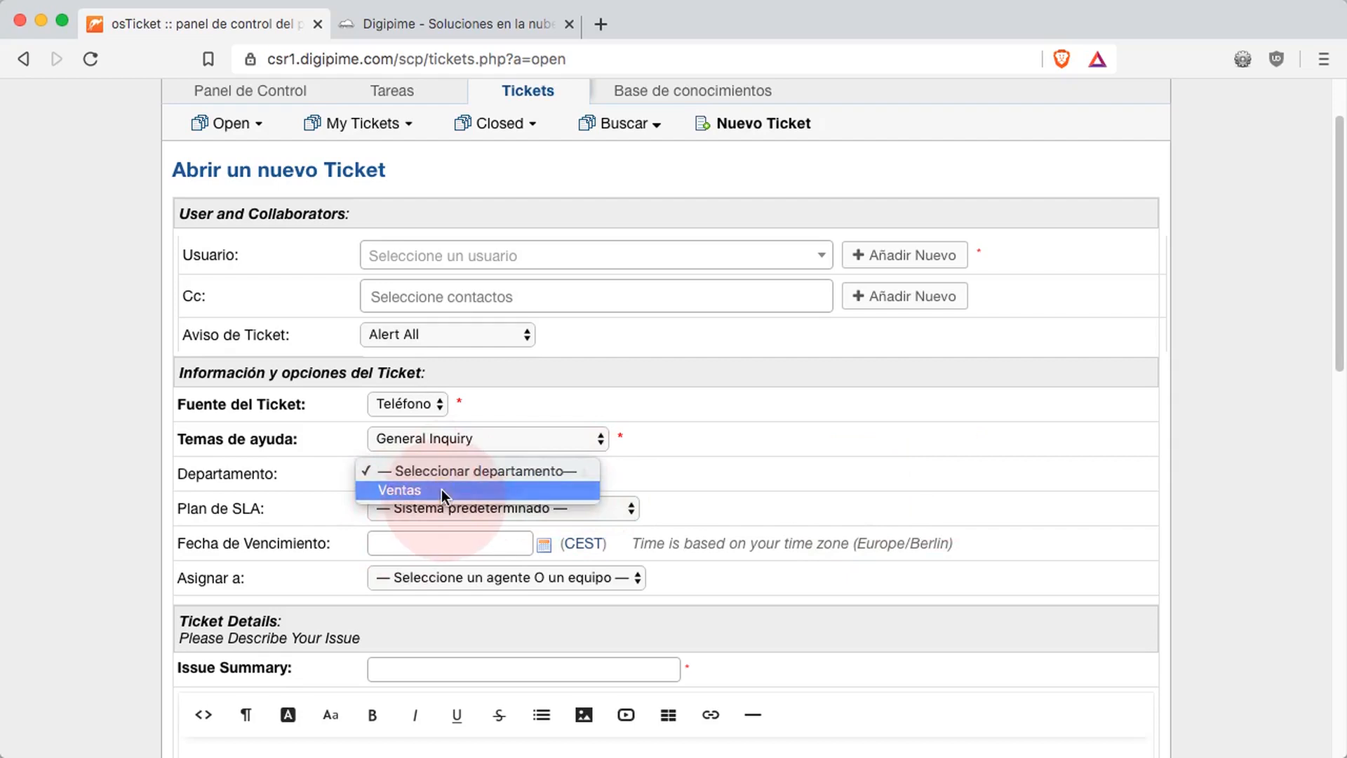
Step: Set the new ticket's department to Ventas
click(441, 490)
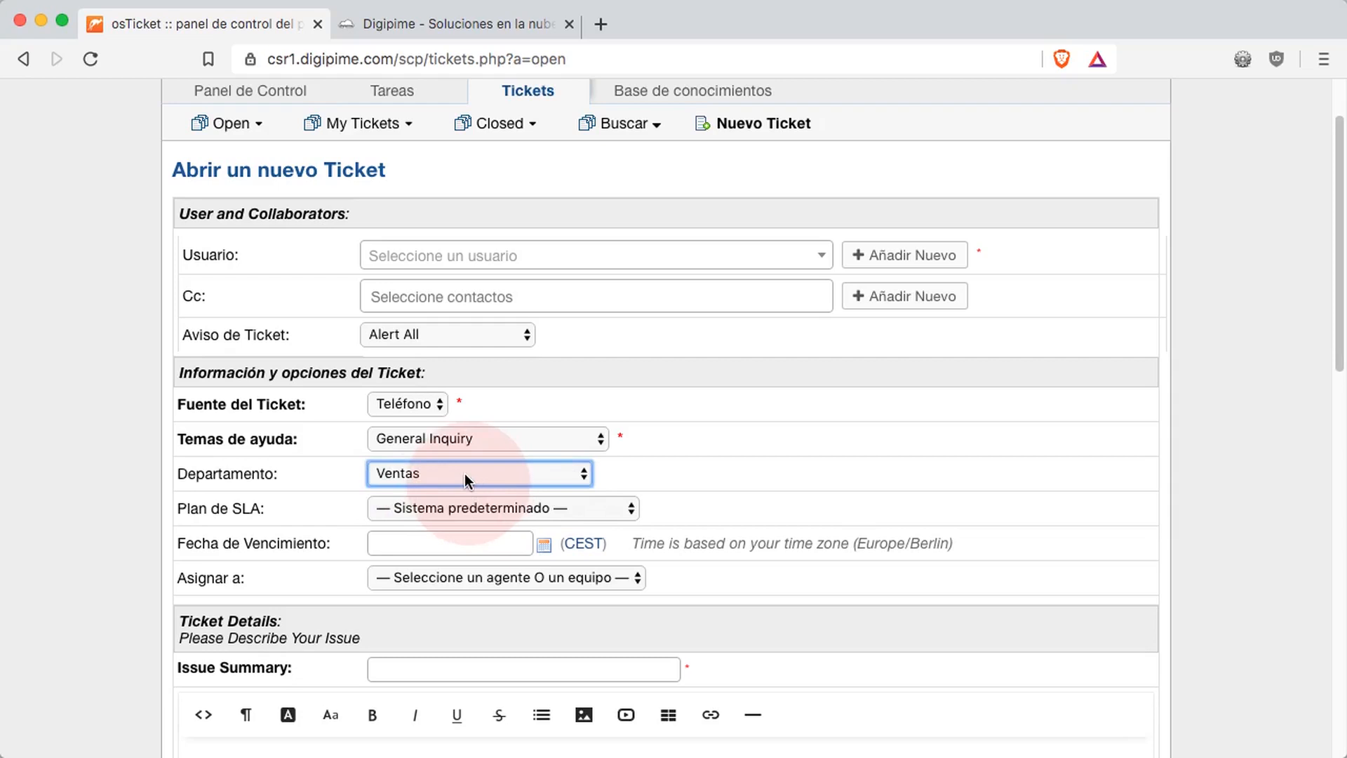
scroll(464, 473, up, 1)
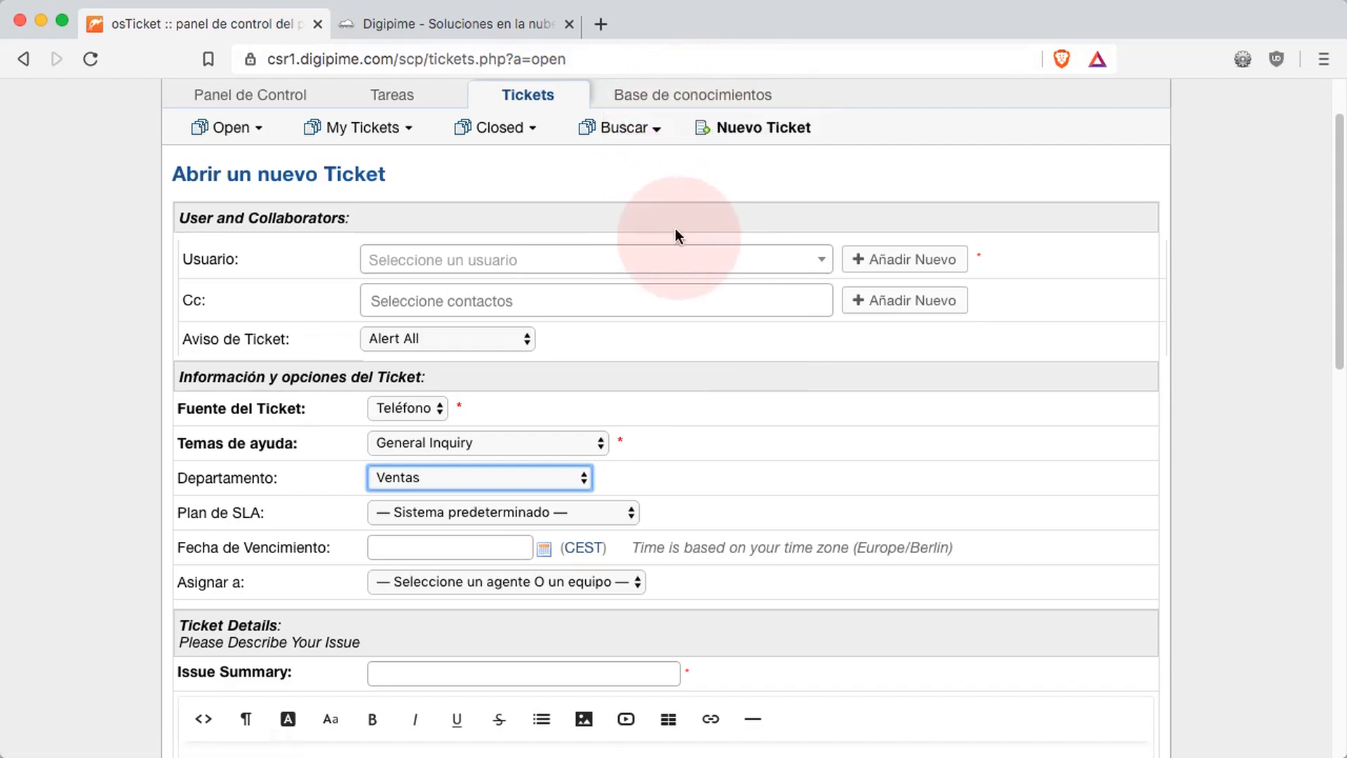
scroll(487, 236, up, 1)
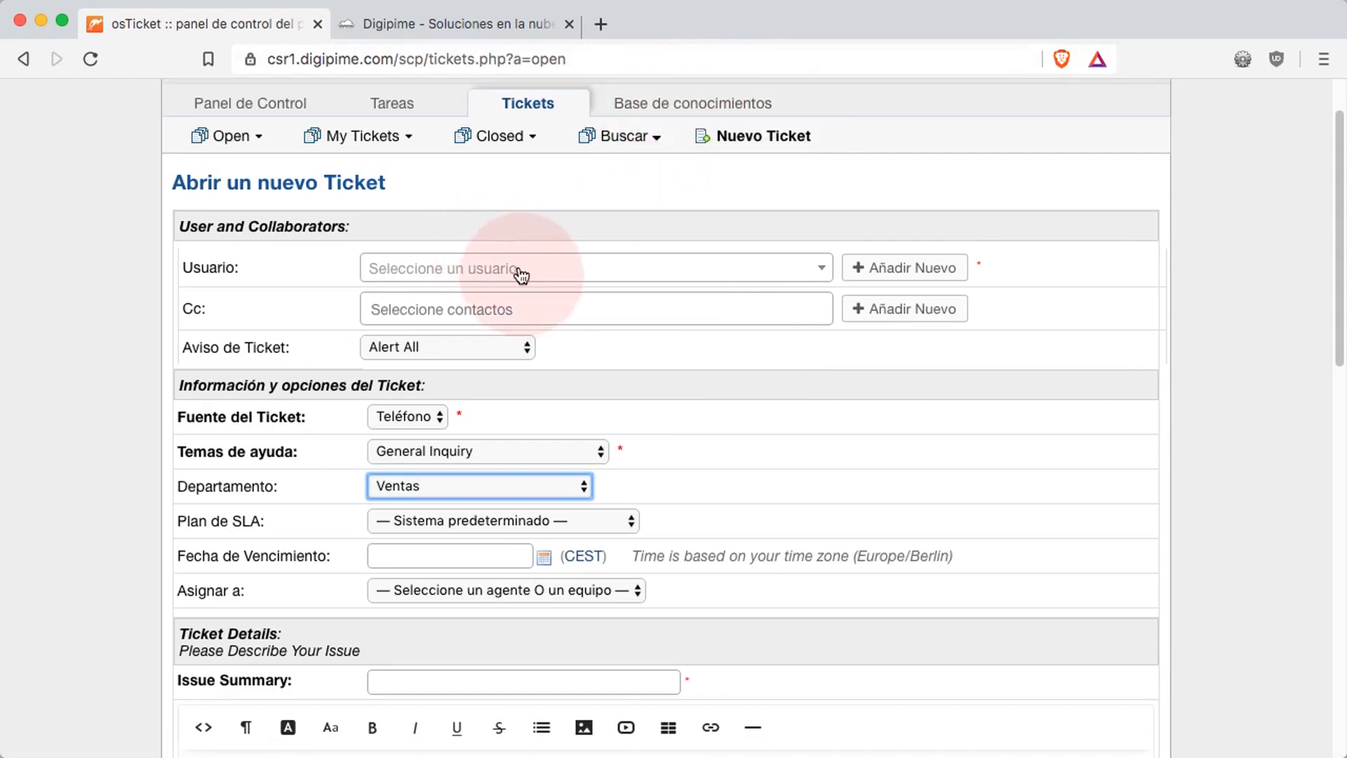
scroll(516, 288, up, 4)
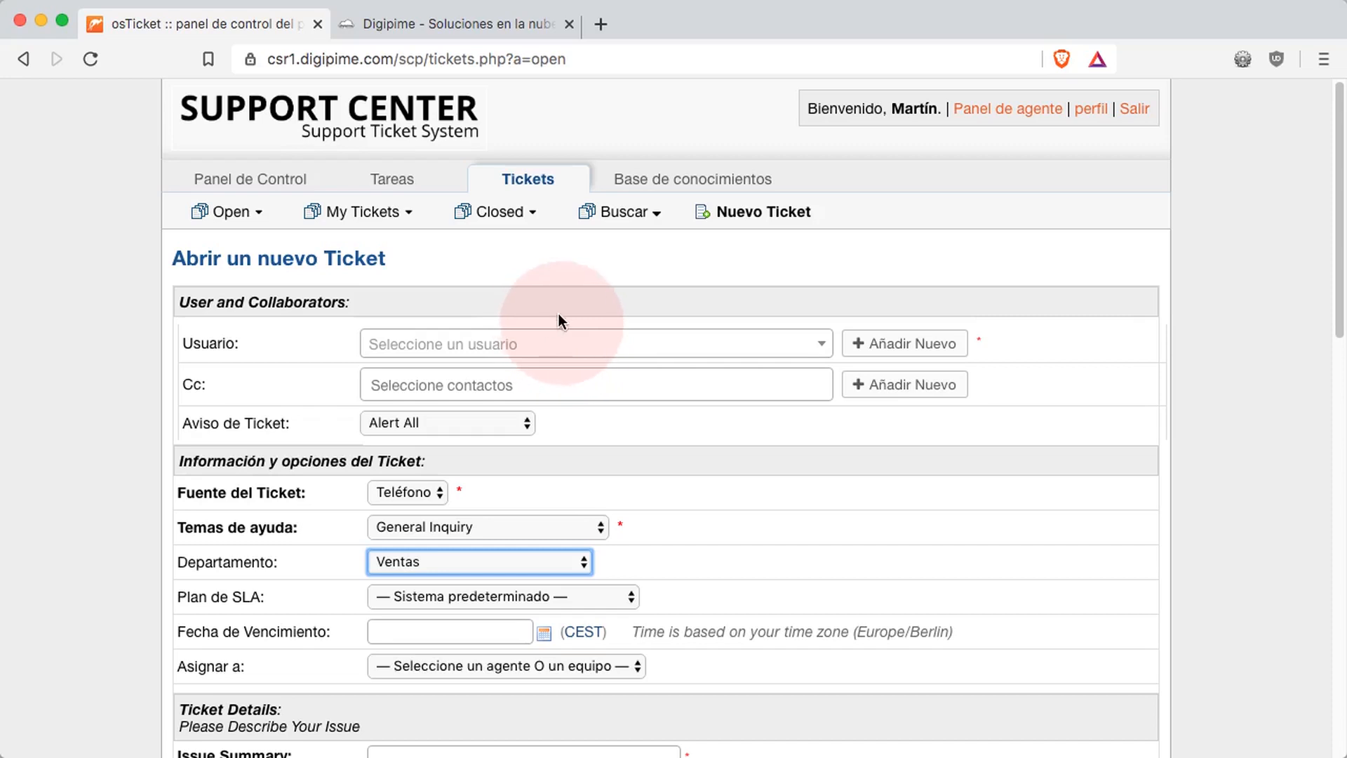
Step: Log out, discarding the unsaved ticket, and sign in as administrador with the account password
click(1135, 108)
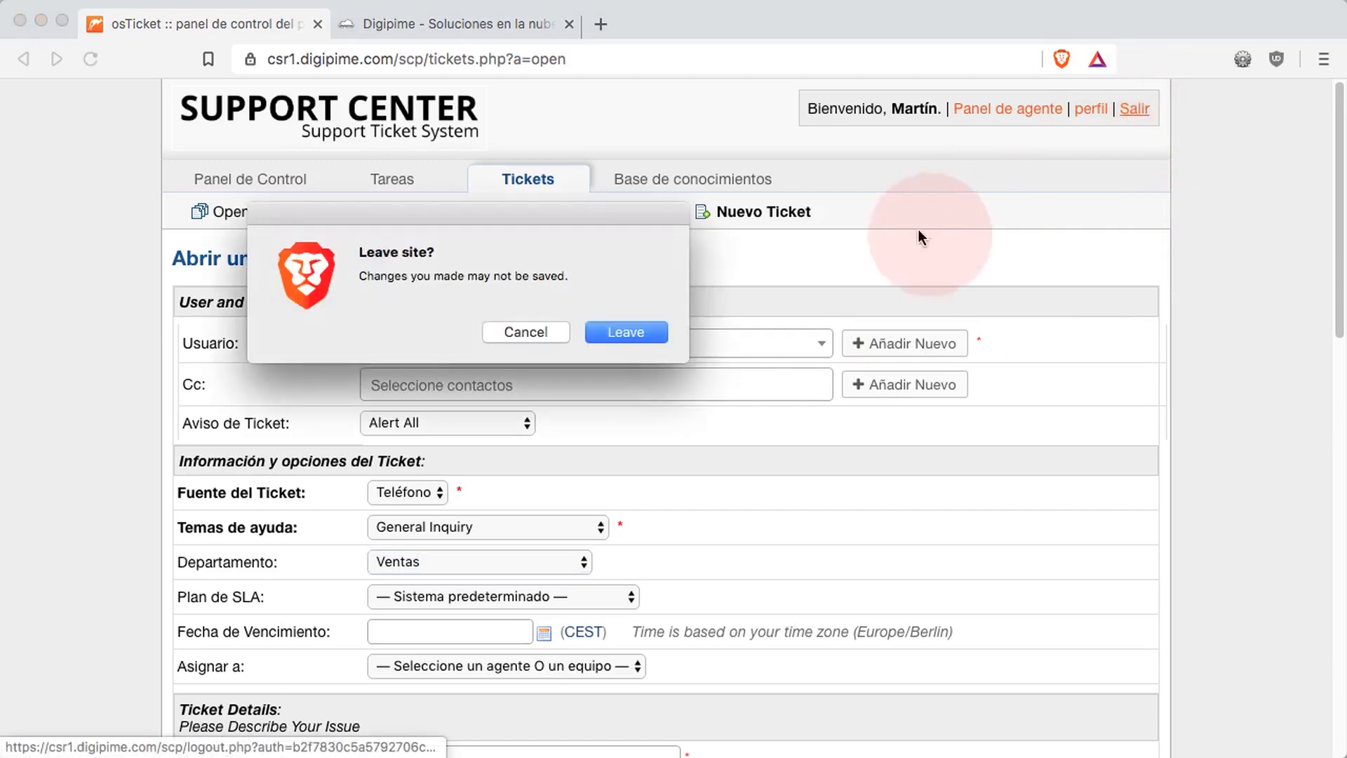
click(628, 330)
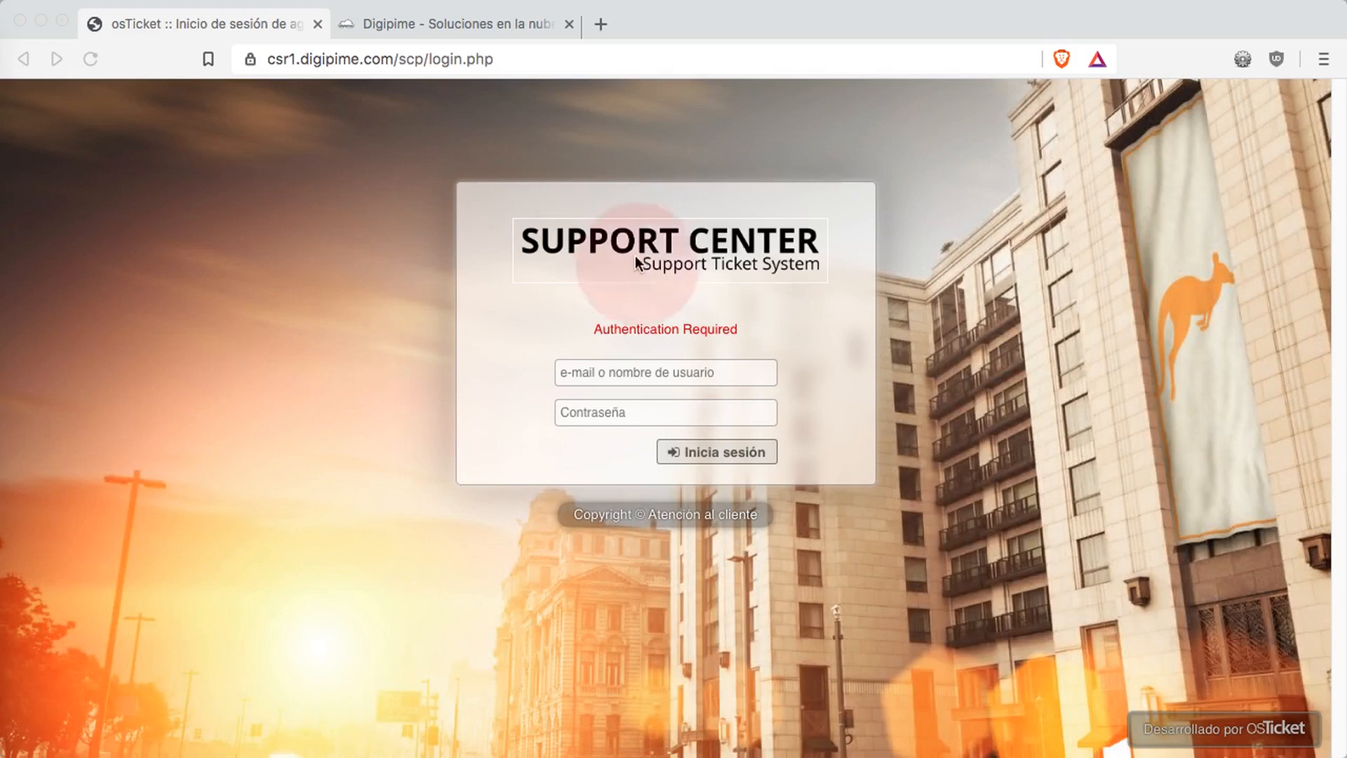
click(650, 371)
text(administrador)
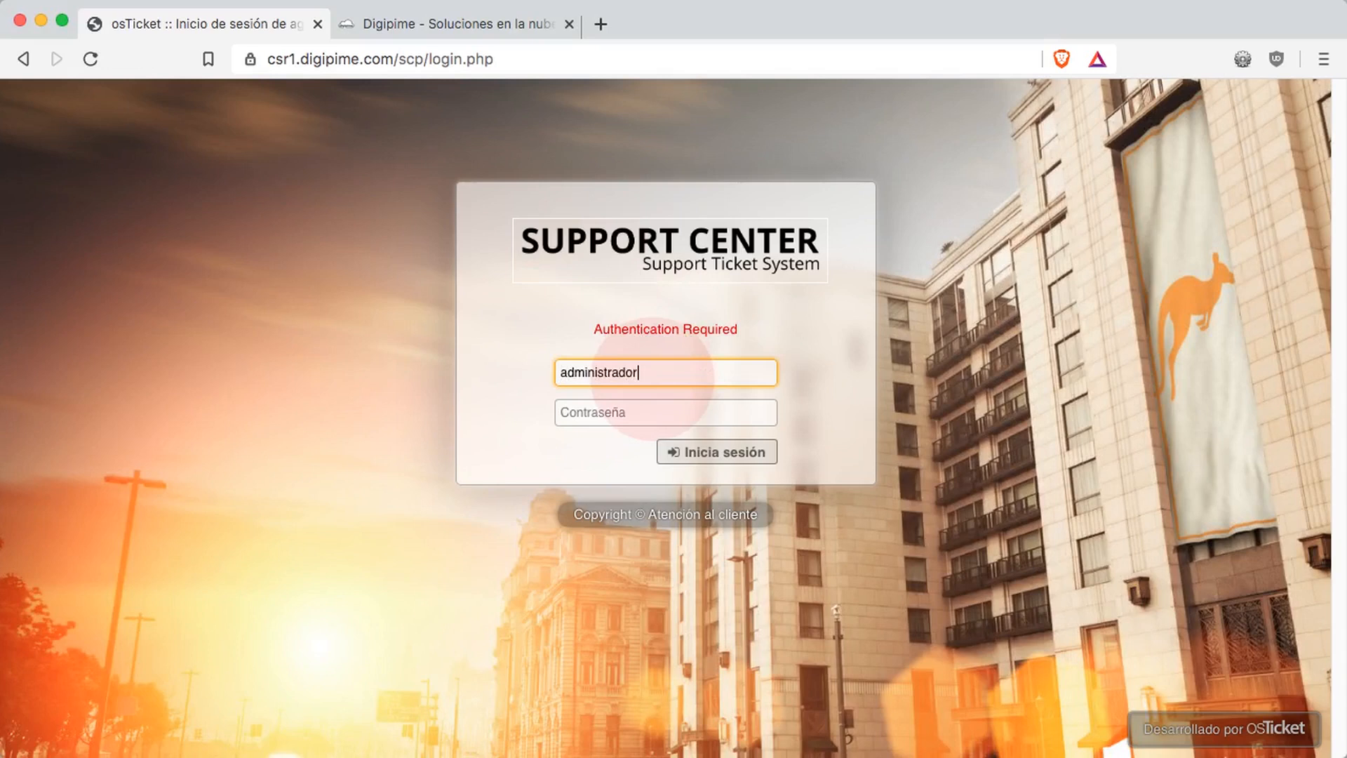
click(640, 413)
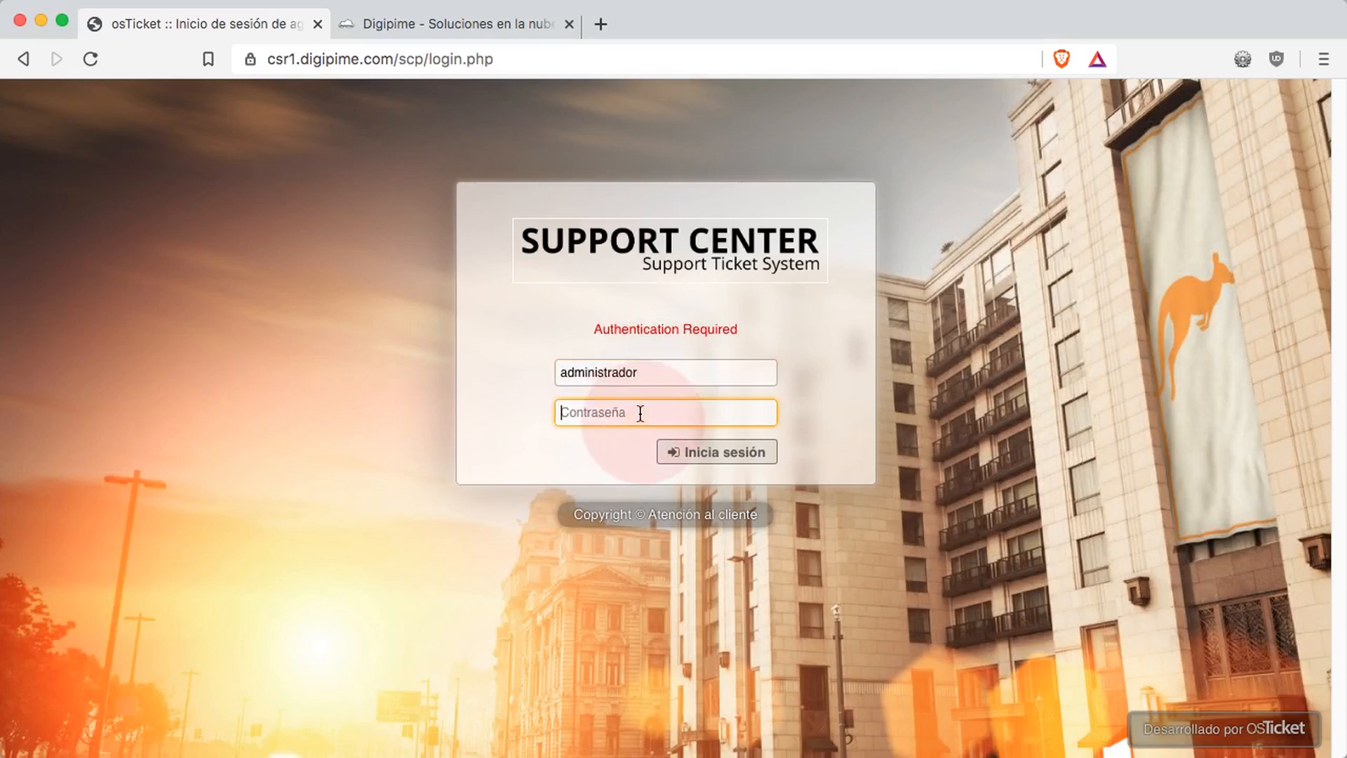
text(••••••••••••)
click(691, 452)
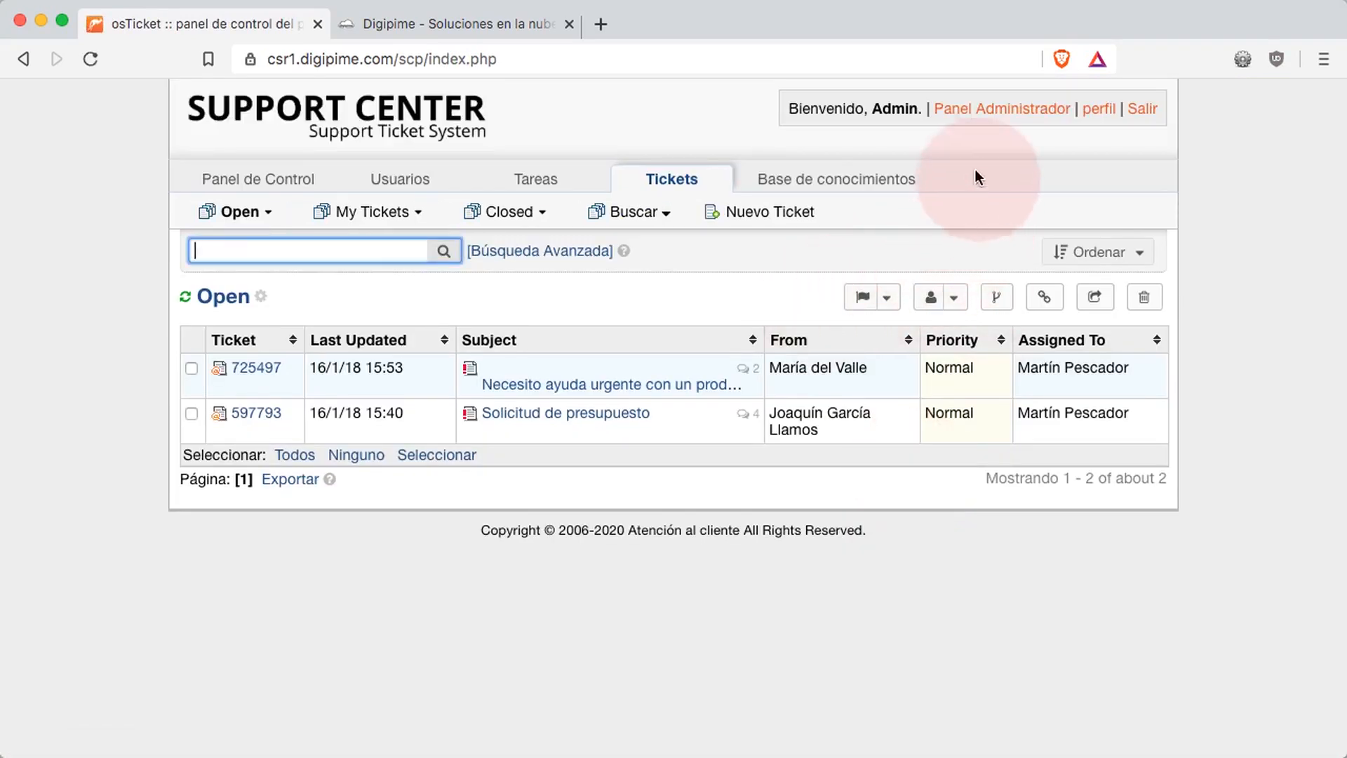
Step: Open the Ventas agent's record from the agent list of the administrator panel
click(992, 111)
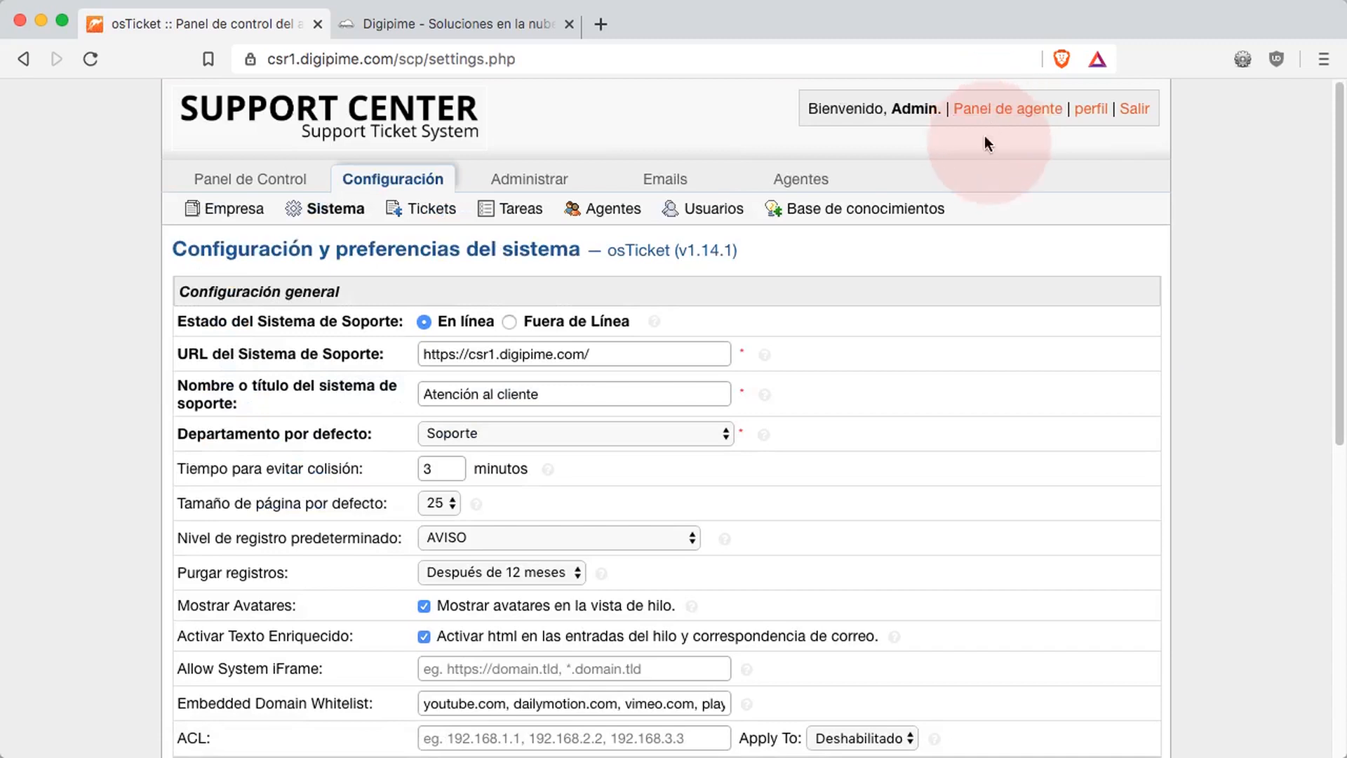
mouse_move(813, 182)
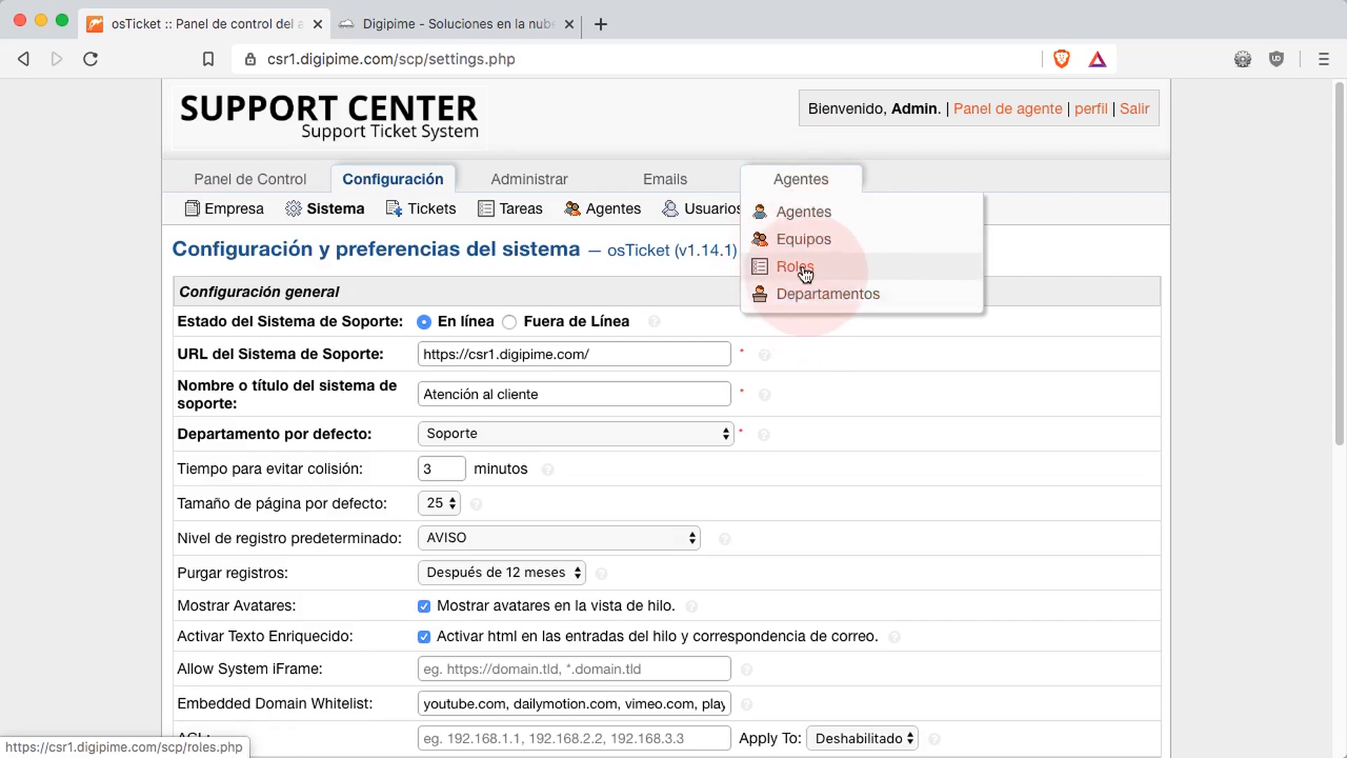
click(807, 214)
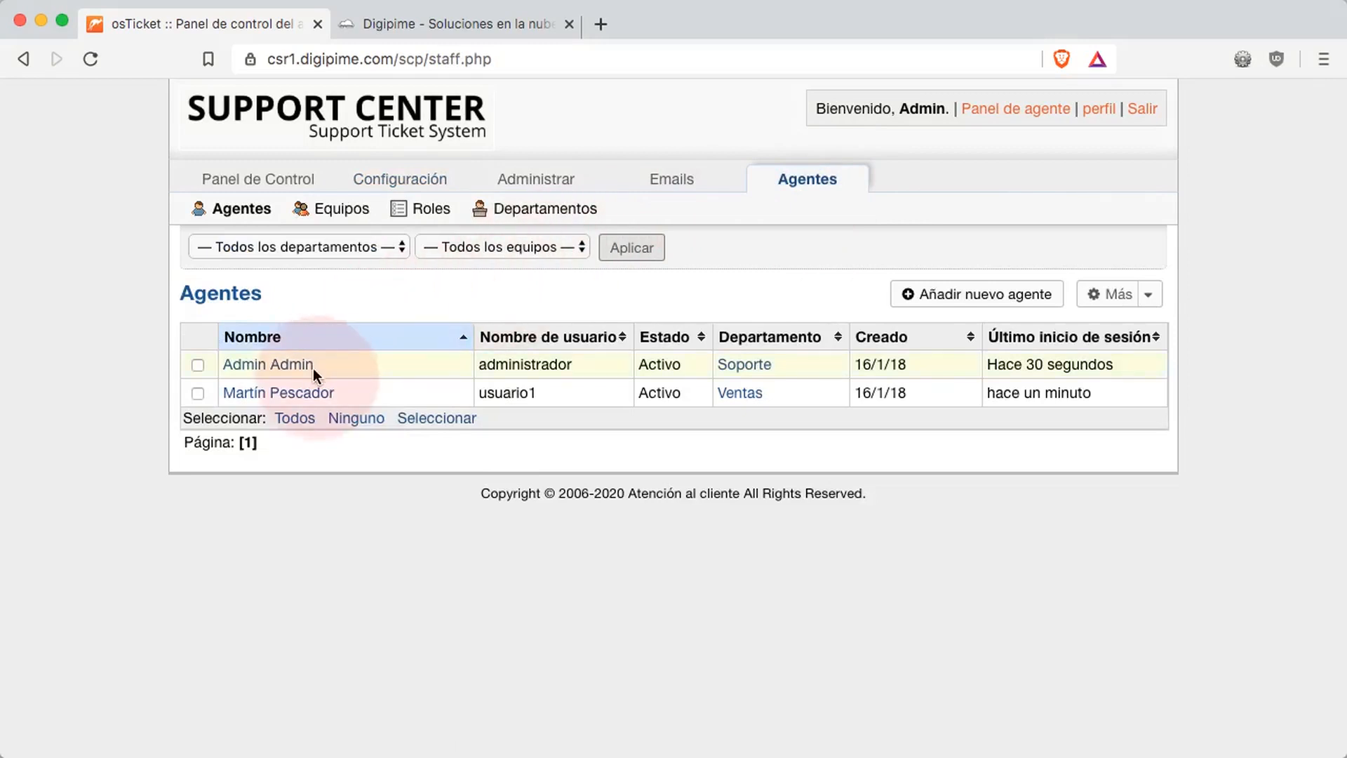
click(300, 397)
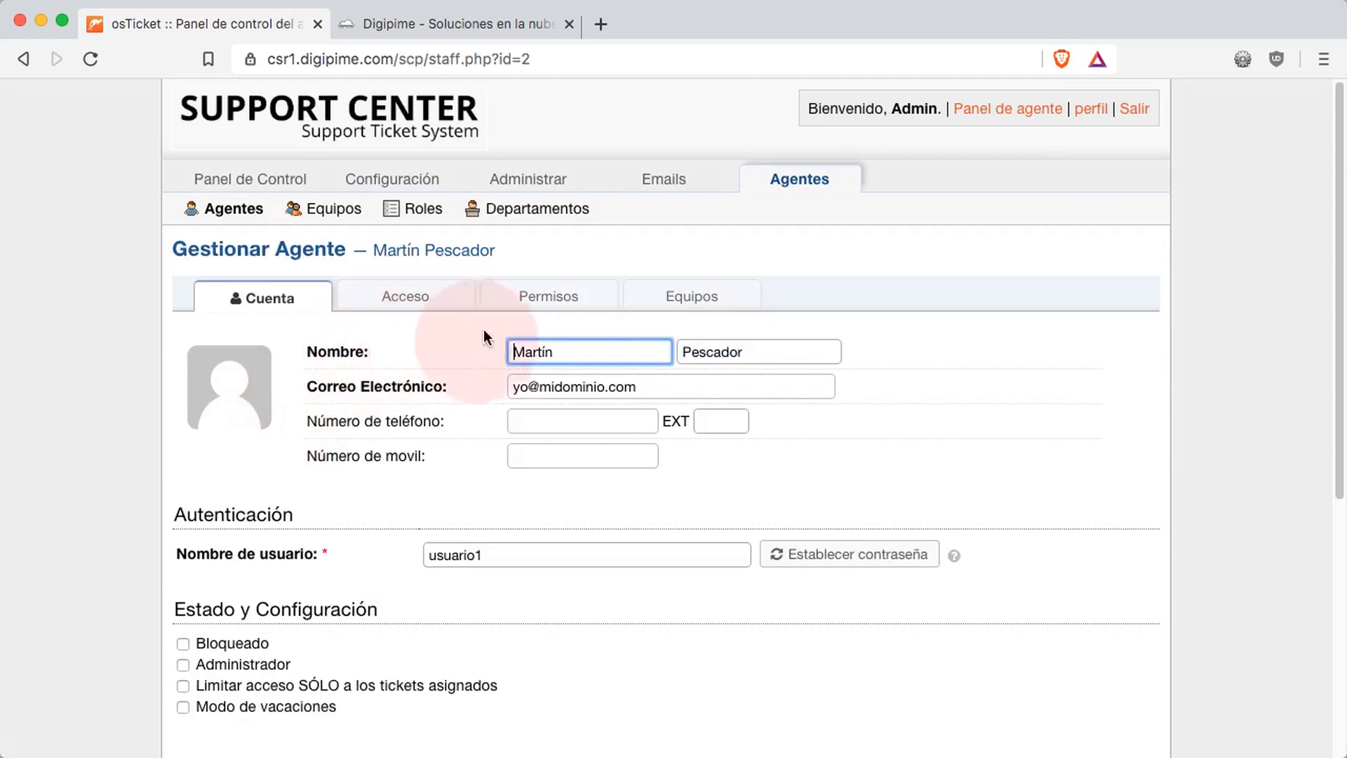
Step: Examine the agent's permissions for Usuarios, Organizaciones, Base de conocimientos and Varios
click(562, 296)
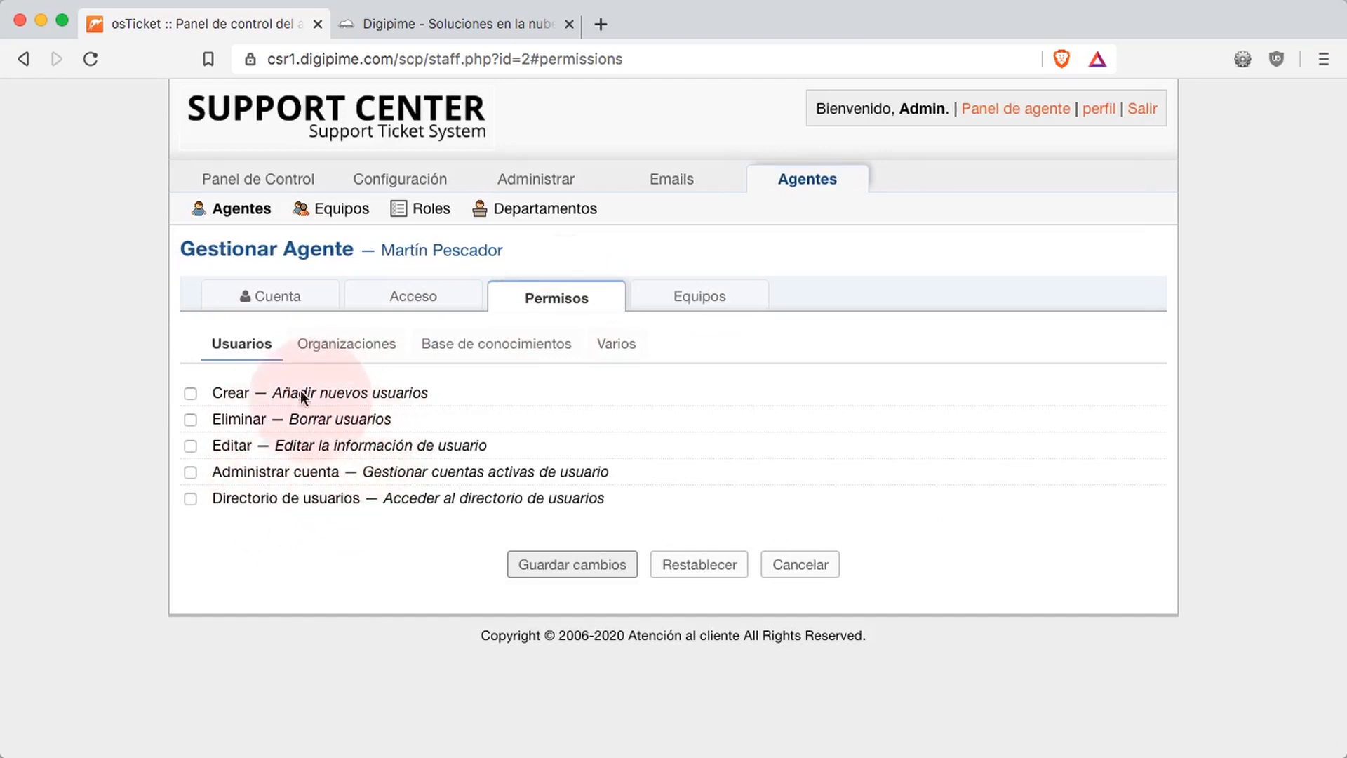
click(347, 346)
click(494, 344)
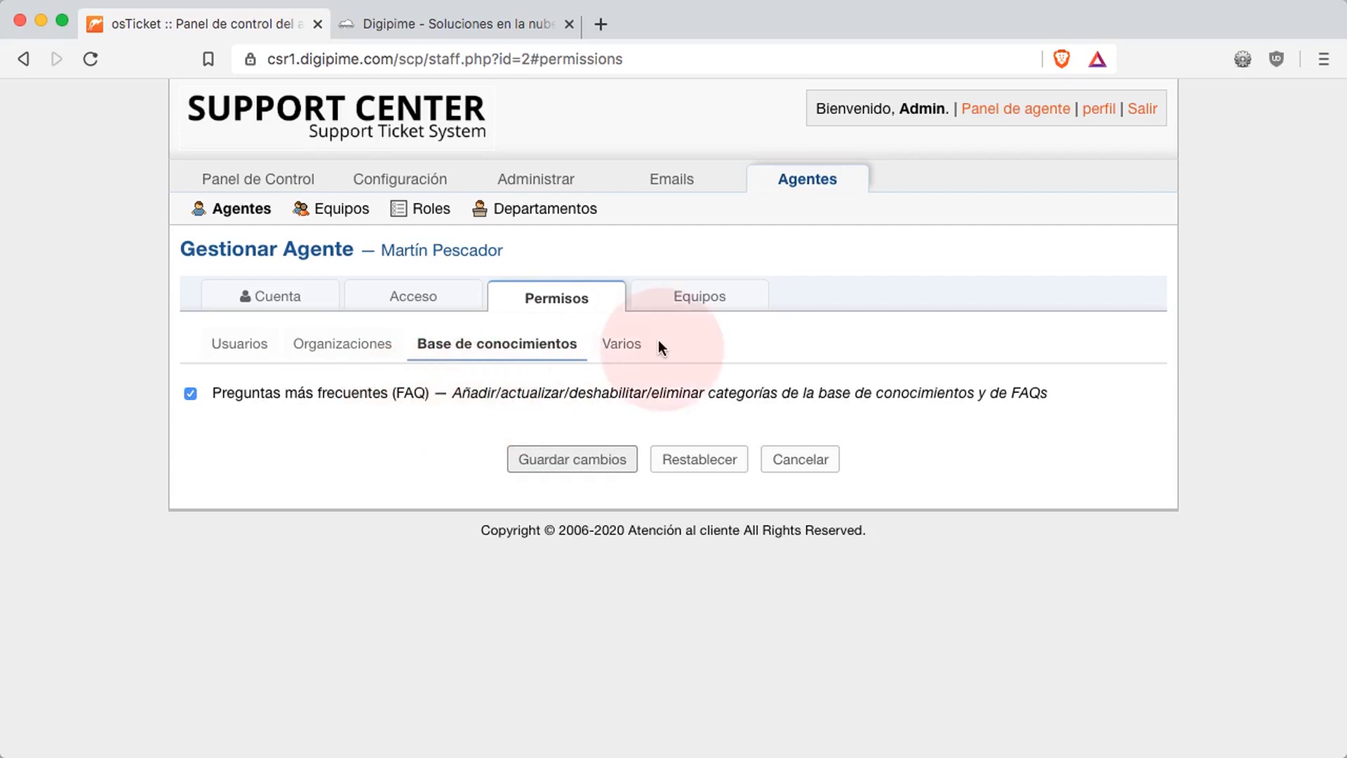
click(628, 347)
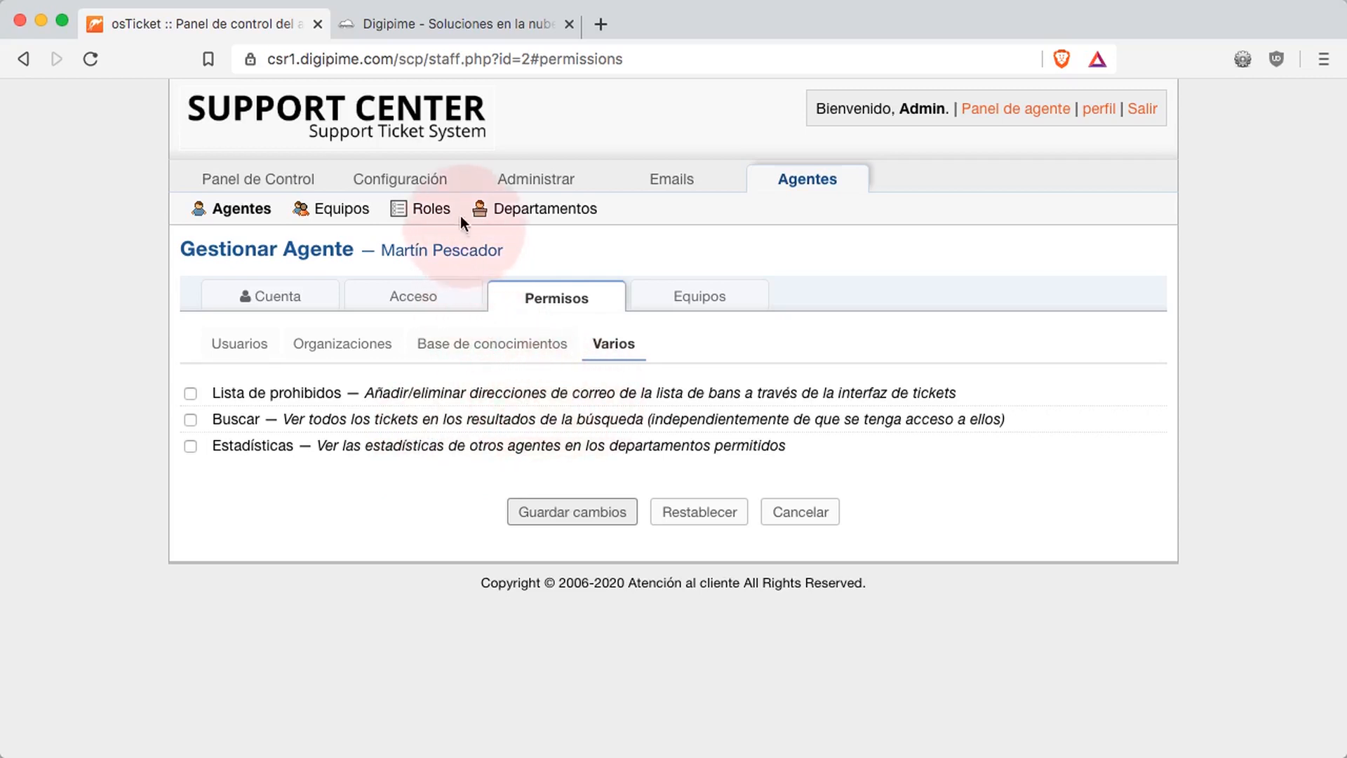
Step: Review the existing roles and the role options available for Soporte and Maintenance in the Ventas agent's extended access
click(425, 211)
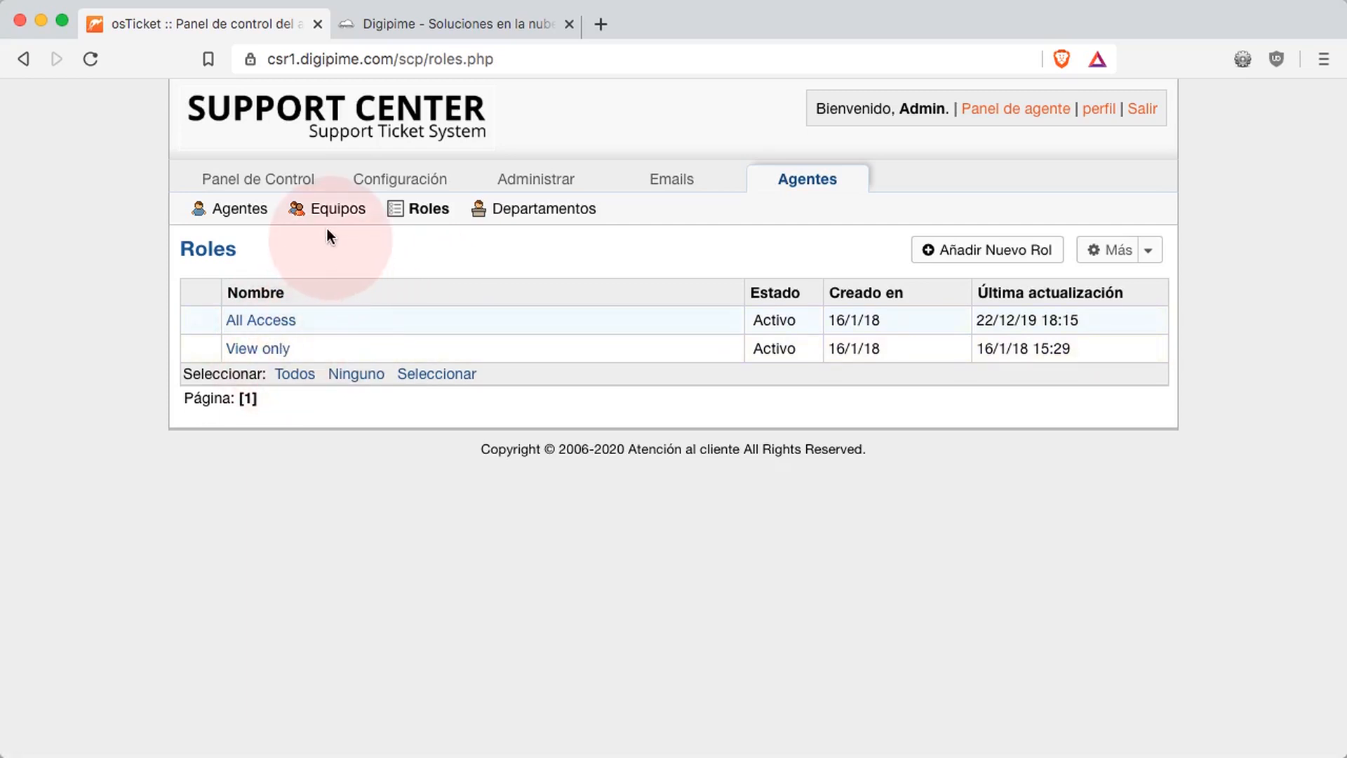
click(242, 208)
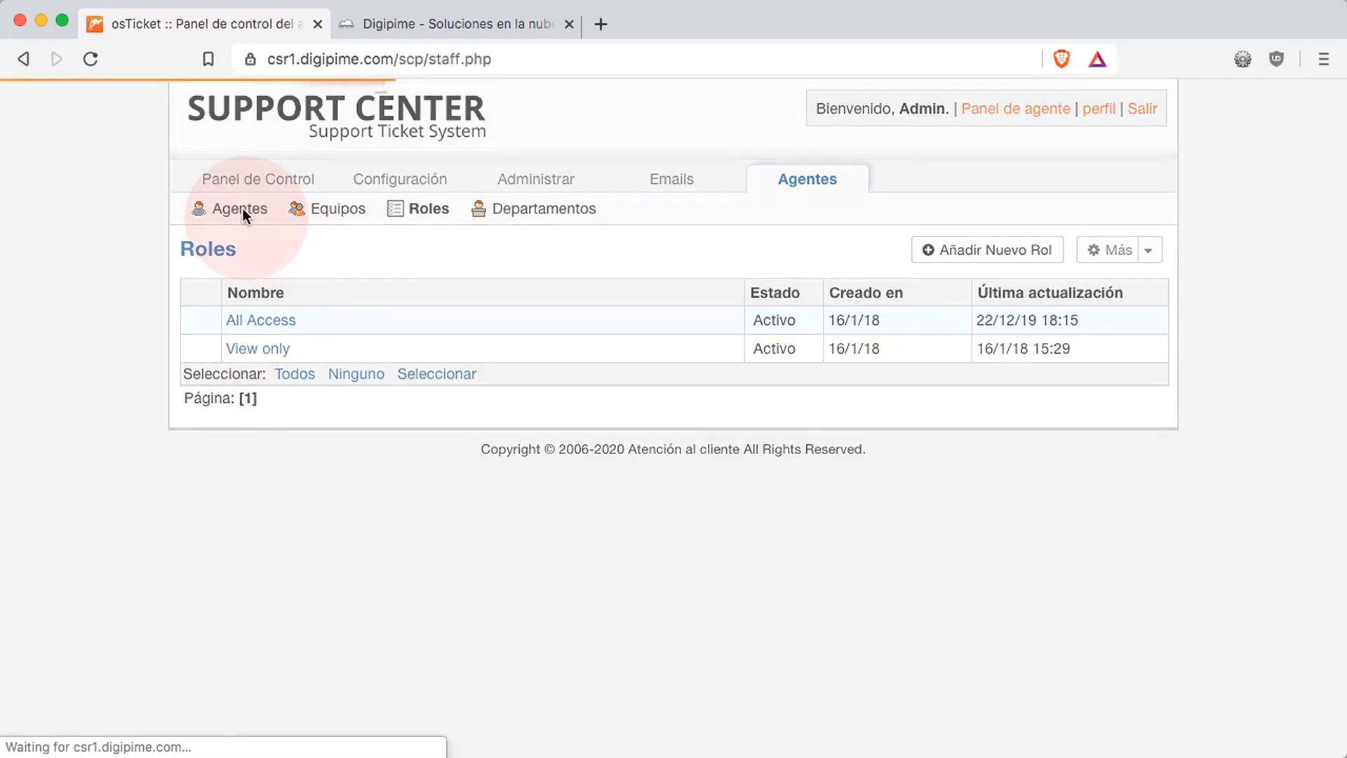
click(263, 391)
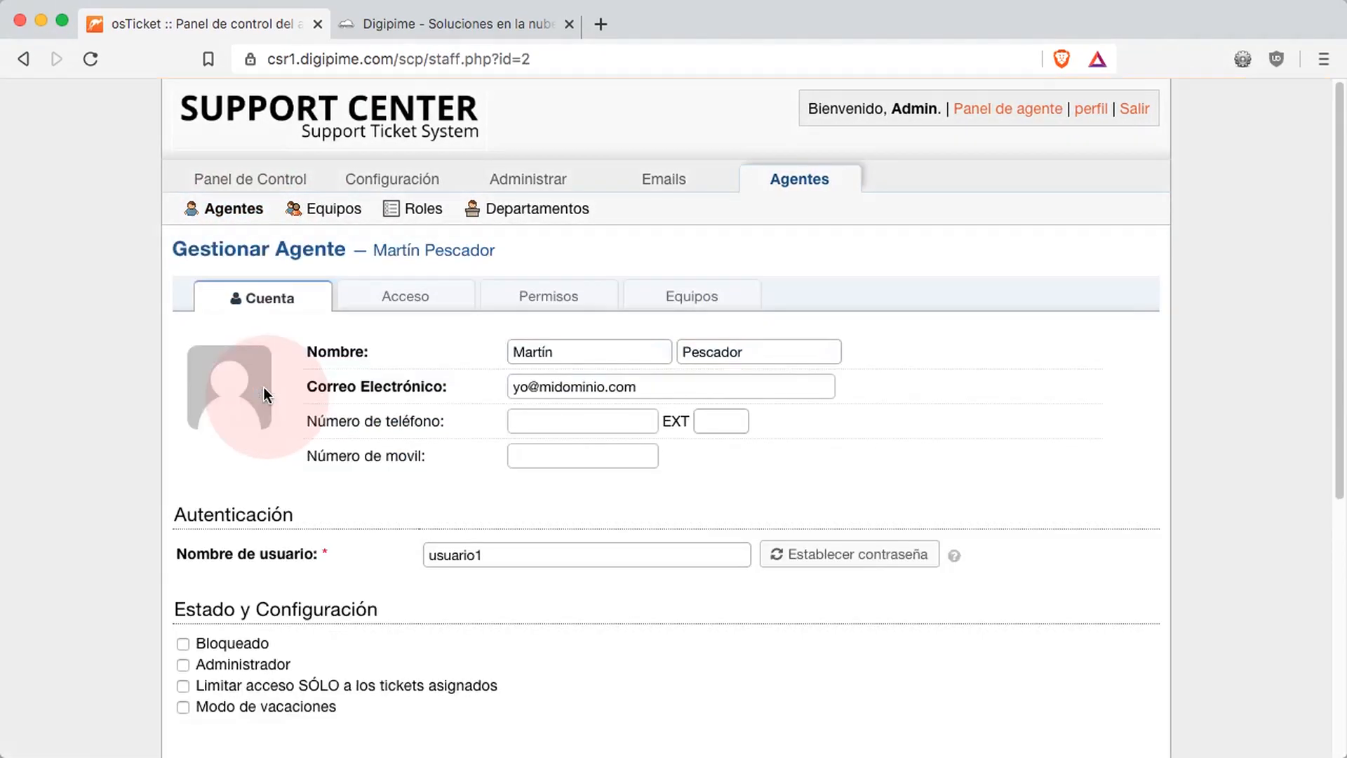
click(405, 299)
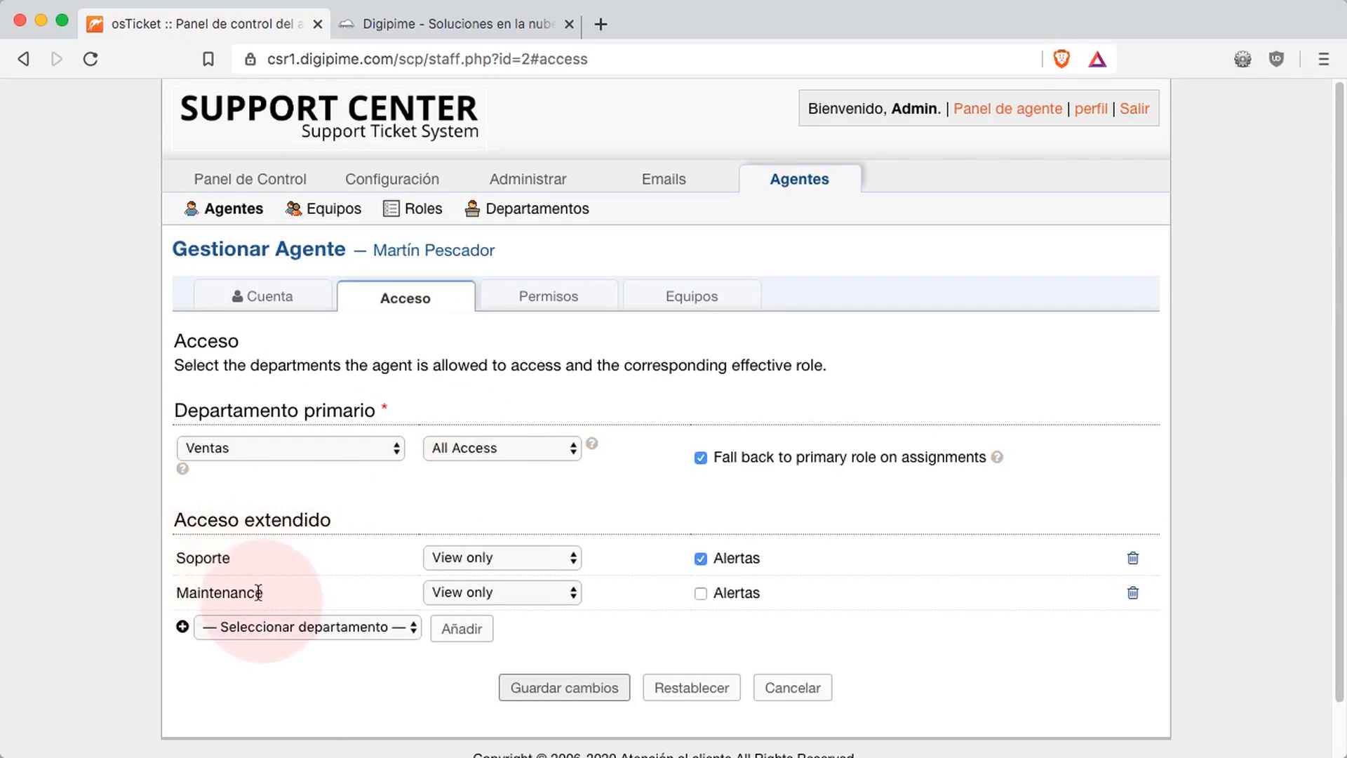
click(520, 590)
click(637, 586)
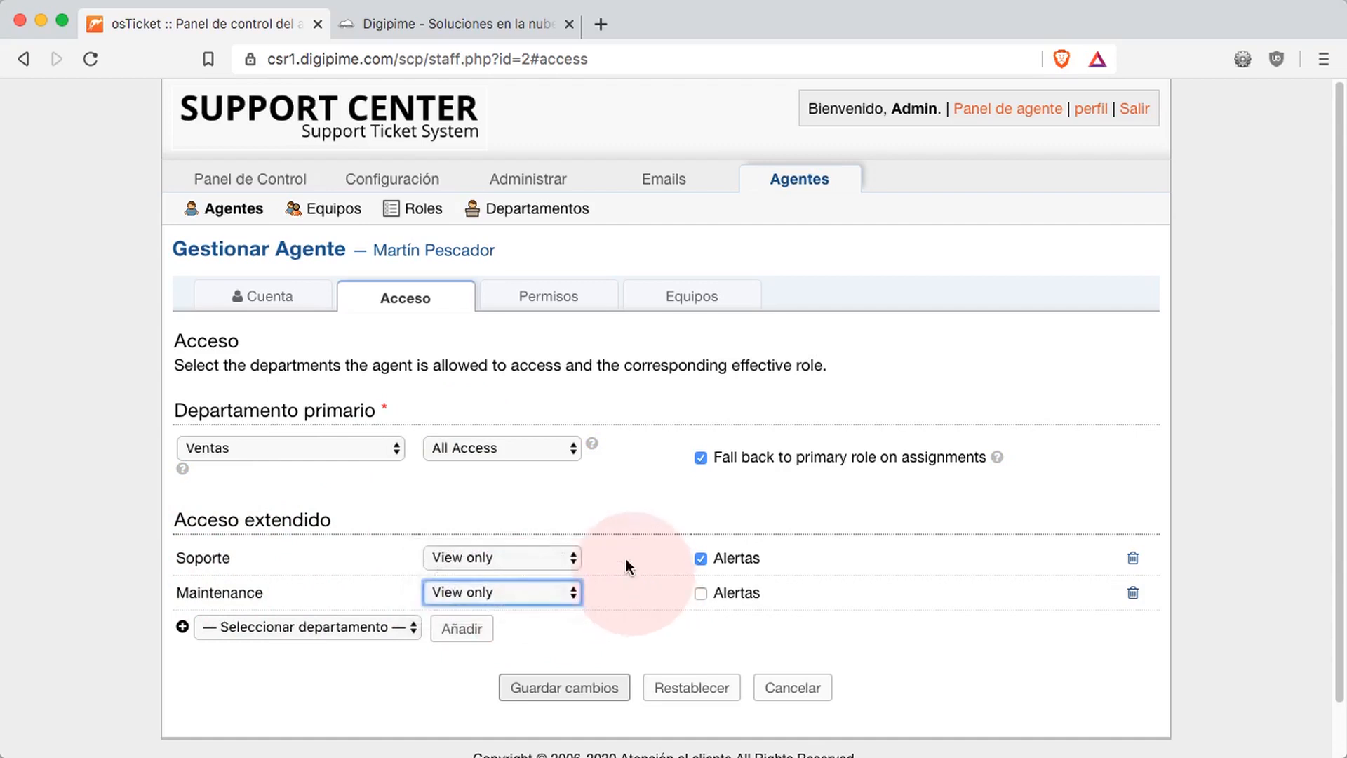
click(562, 557)
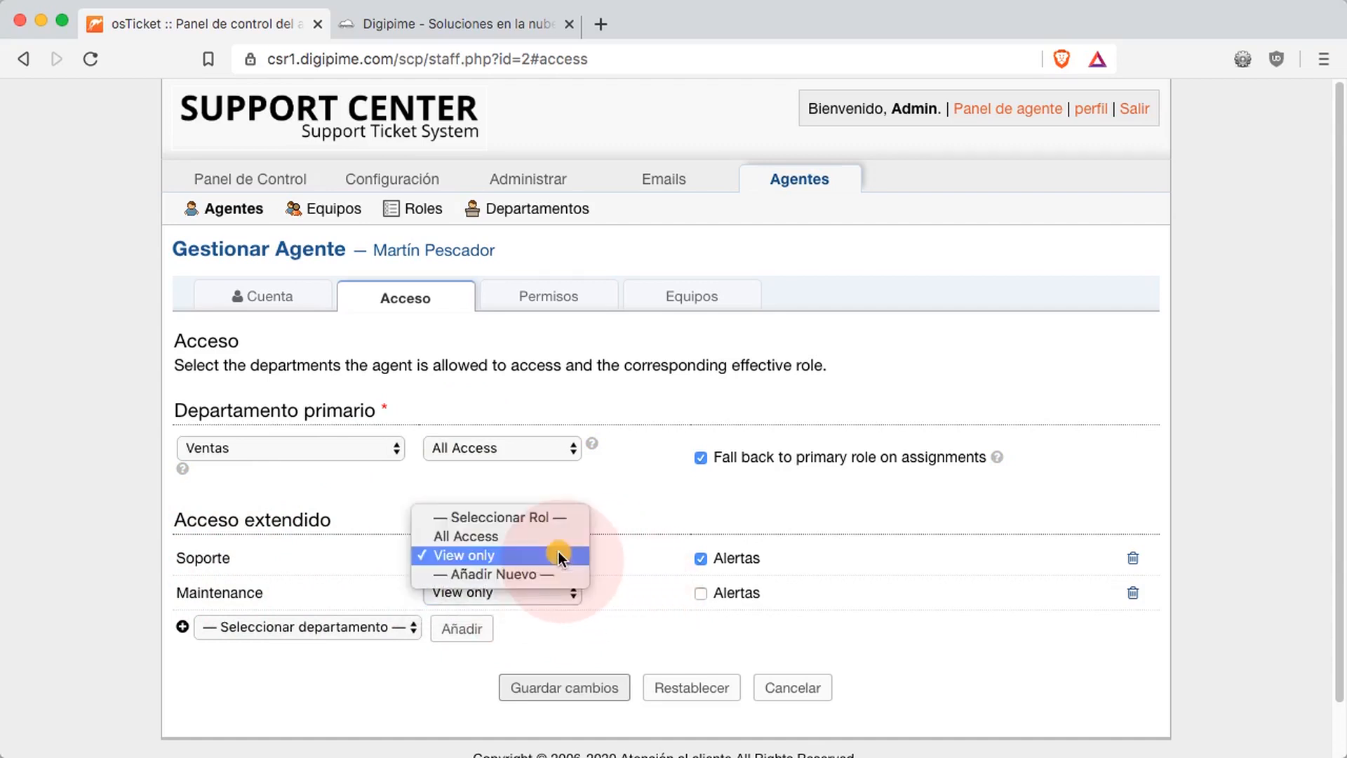
click(639, 557)
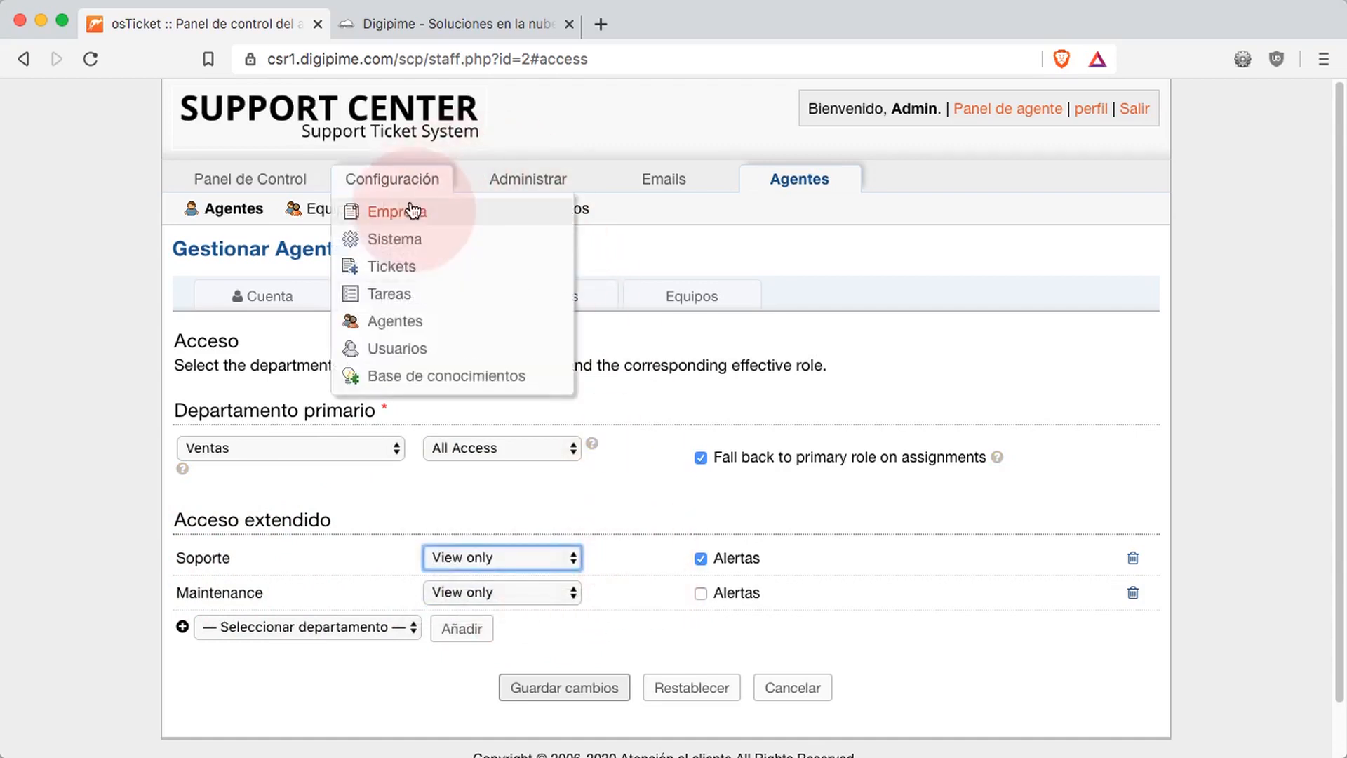
Step: Start a new role named "Acceso extendido"
click(419, 209)
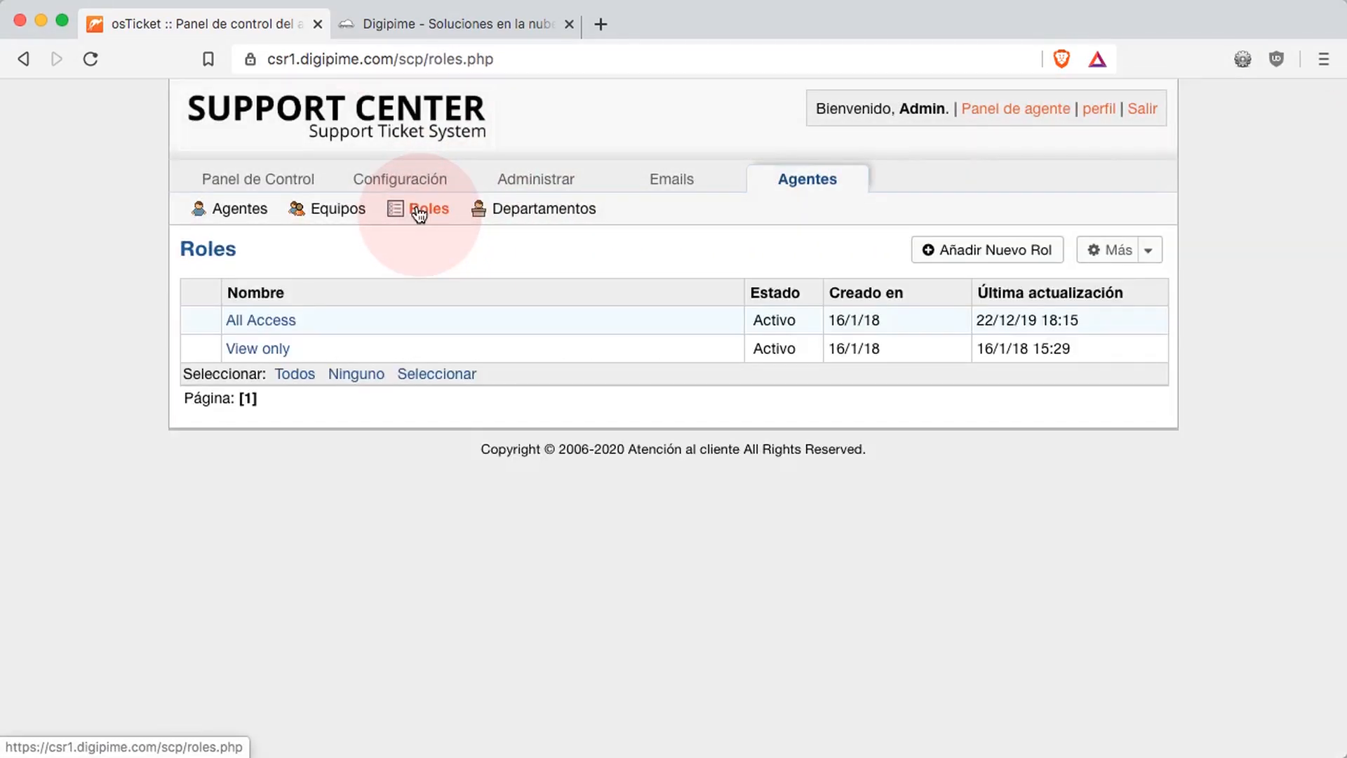
click(968, 250)
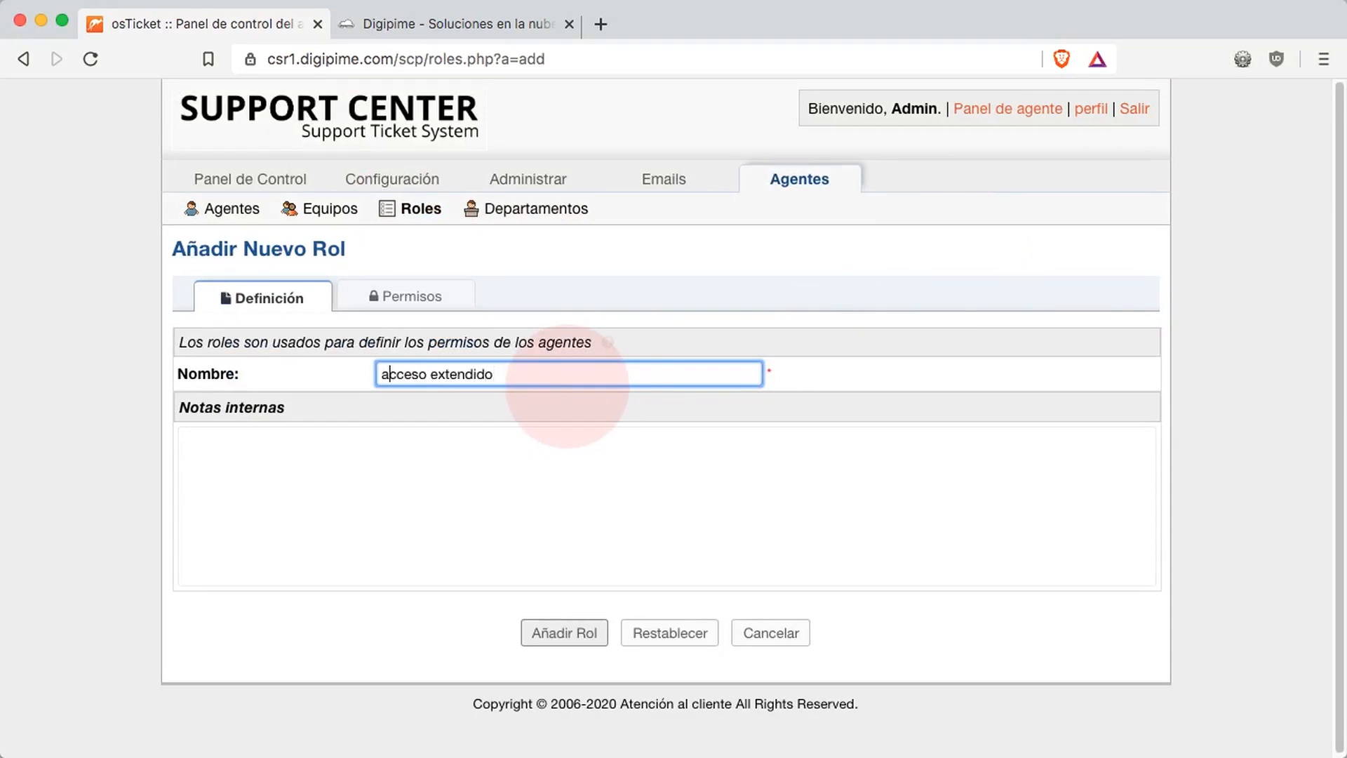
key(Delete)
text(A)
Step: Grant the new role the ticket permissions Asignar, Cerrar, Crear, Editar, Editar Asunto, Merge and Publicar Respuesta
click(405, 301)
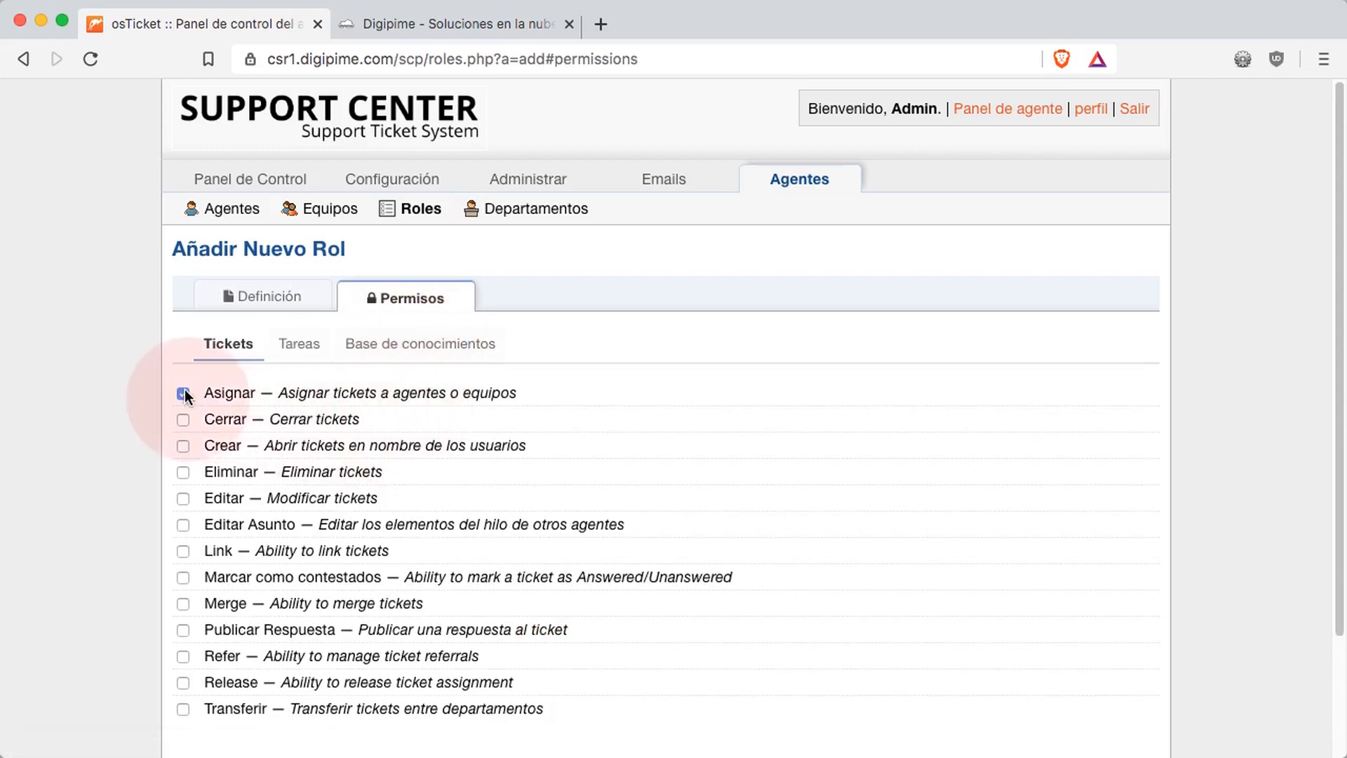
click(182, 418)
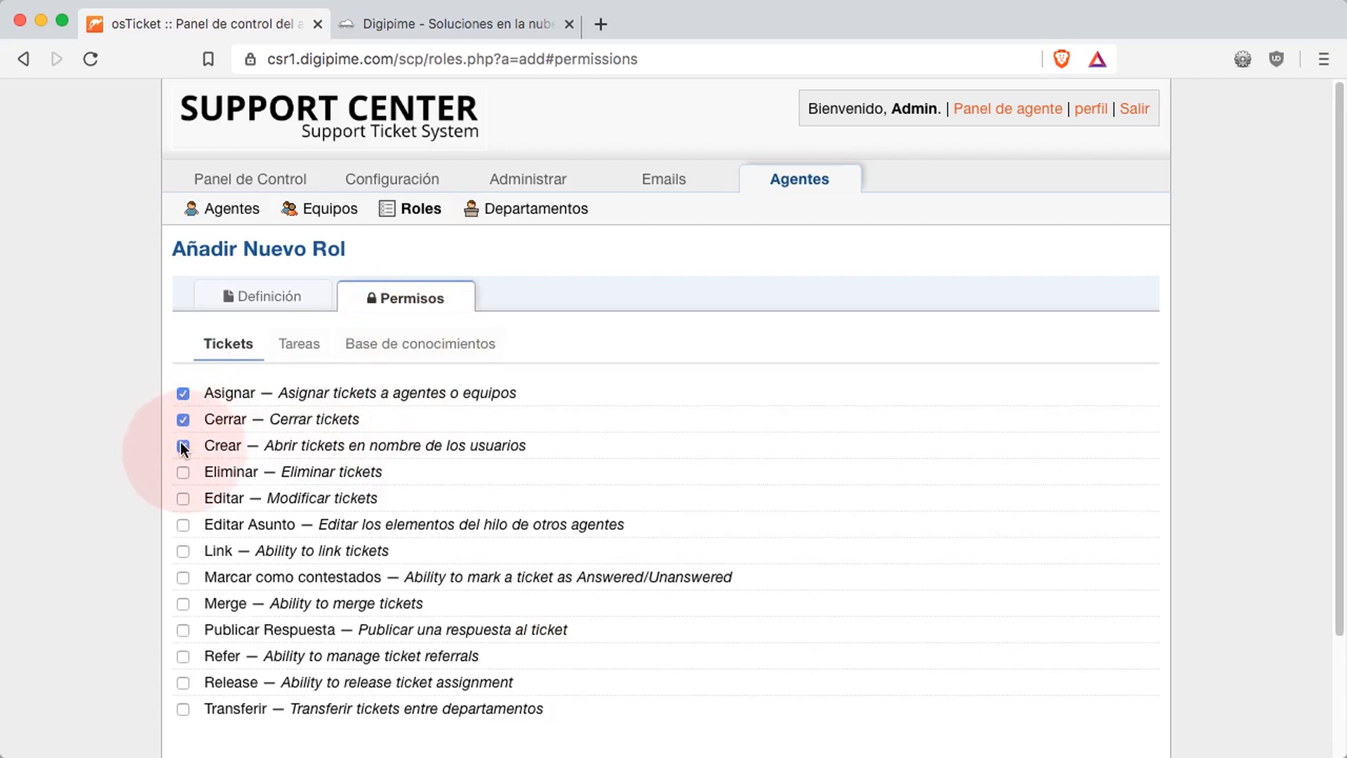
click(182, 499)
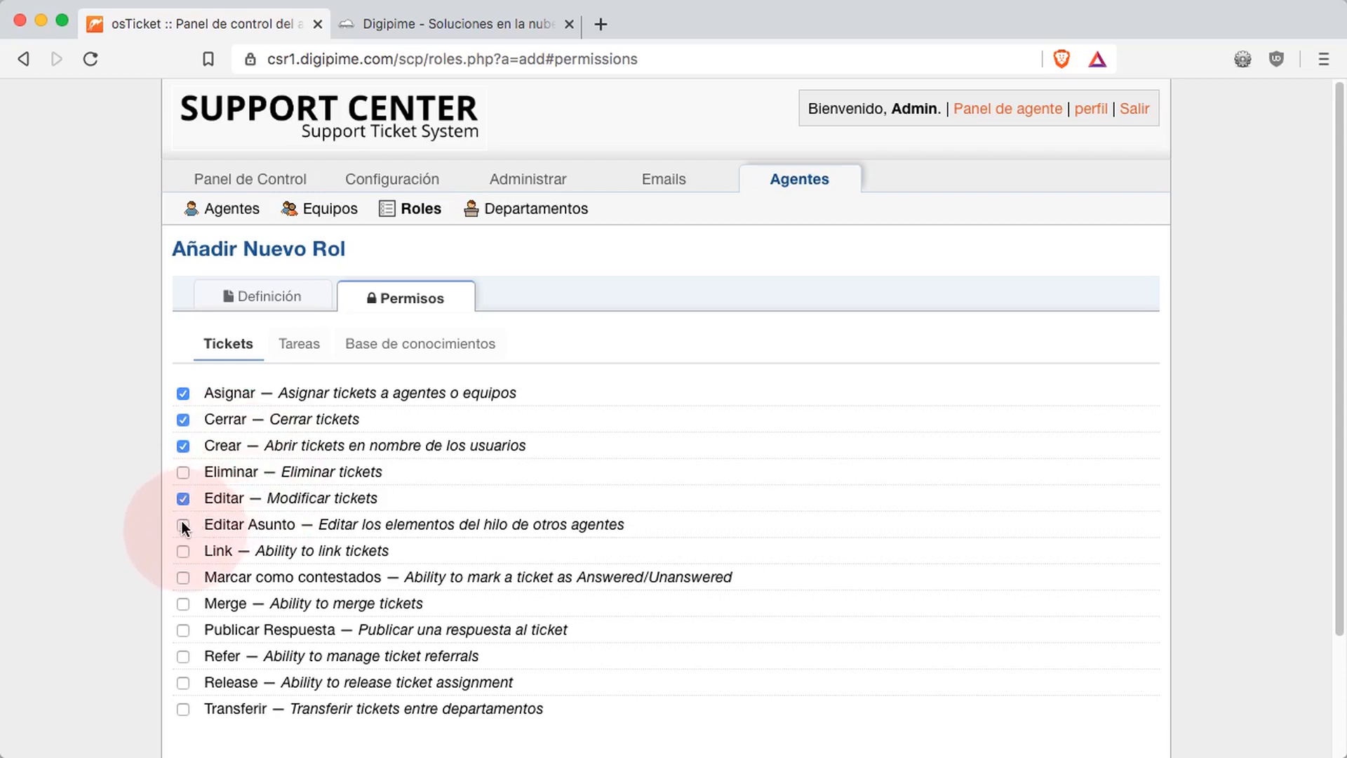
click(183, 525)
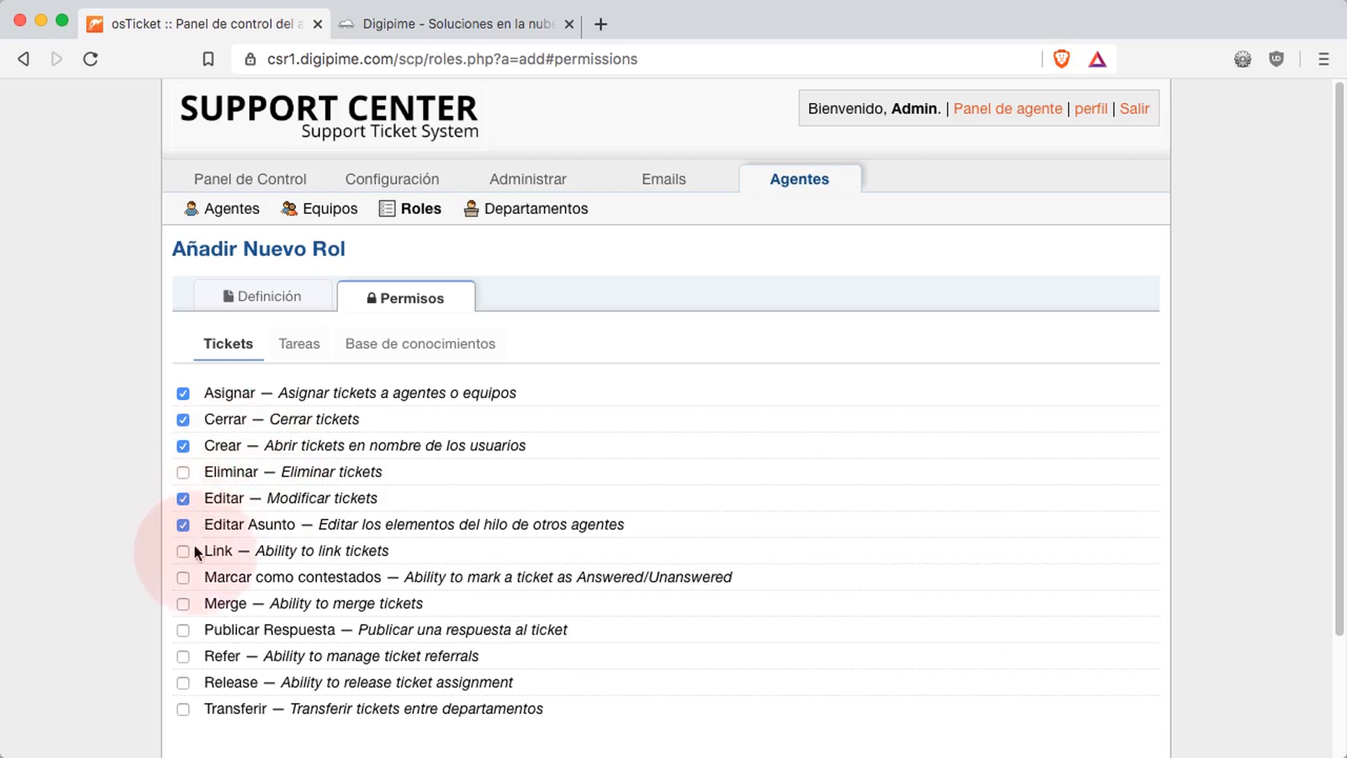
click(182, 629)
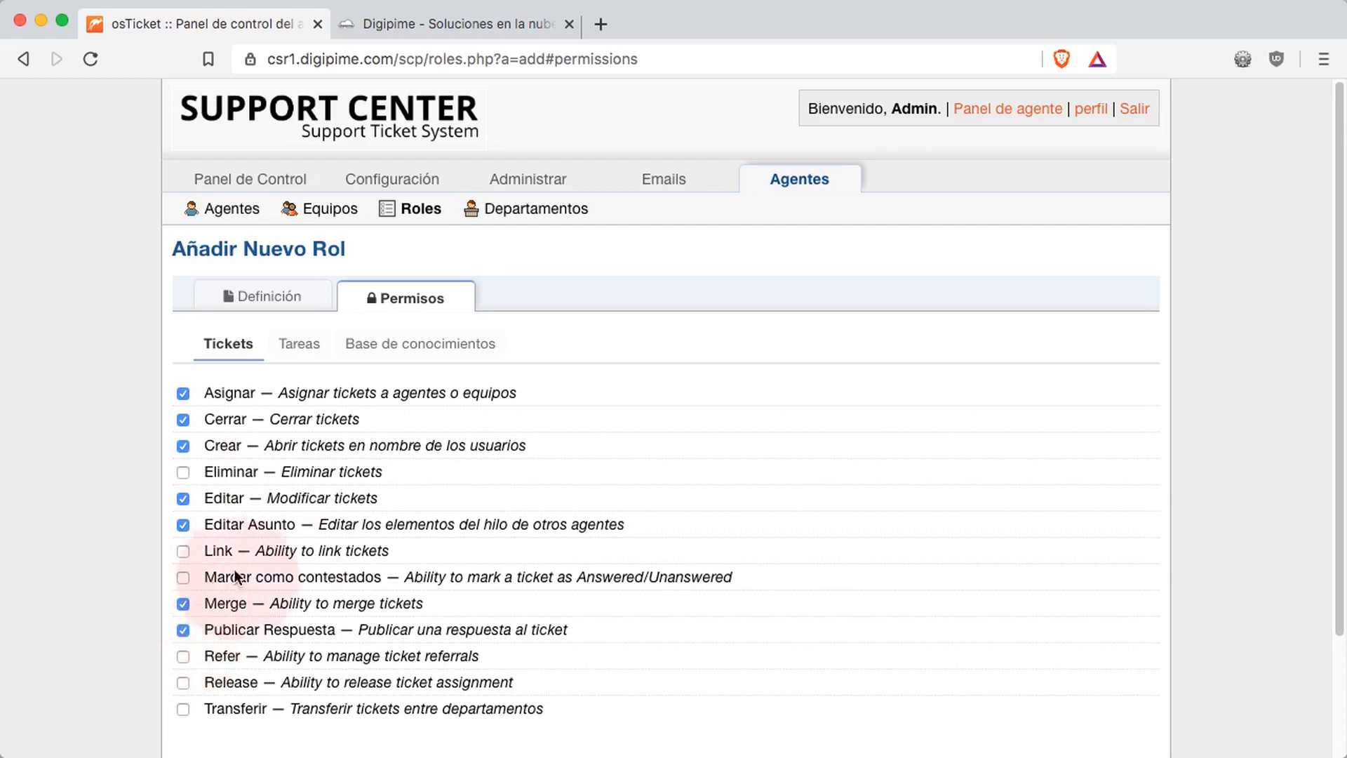
Step: Grant the new role the task permissions Asignar, Cerrar, Crear, Editar and Transferir, and display its Base de conocimientos permissions
click(314, 349)
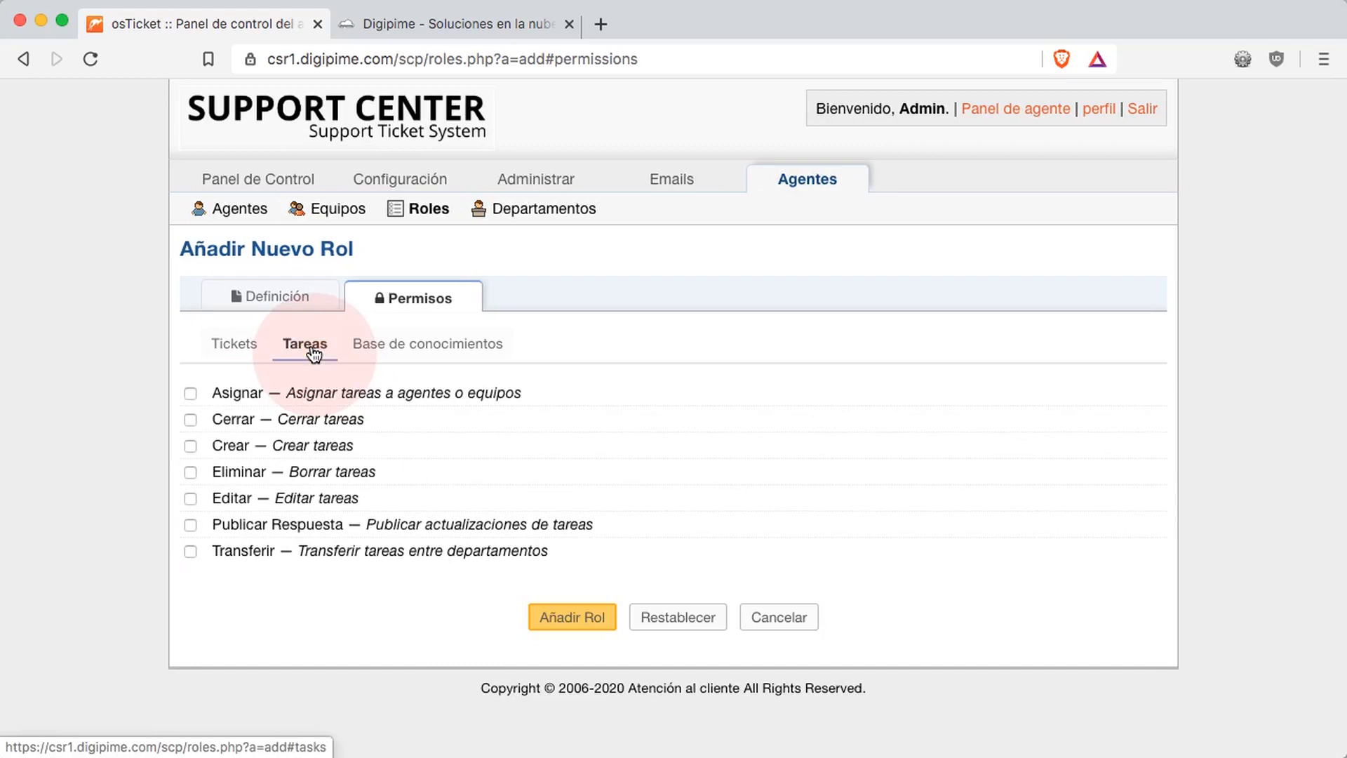
click(190, 393)
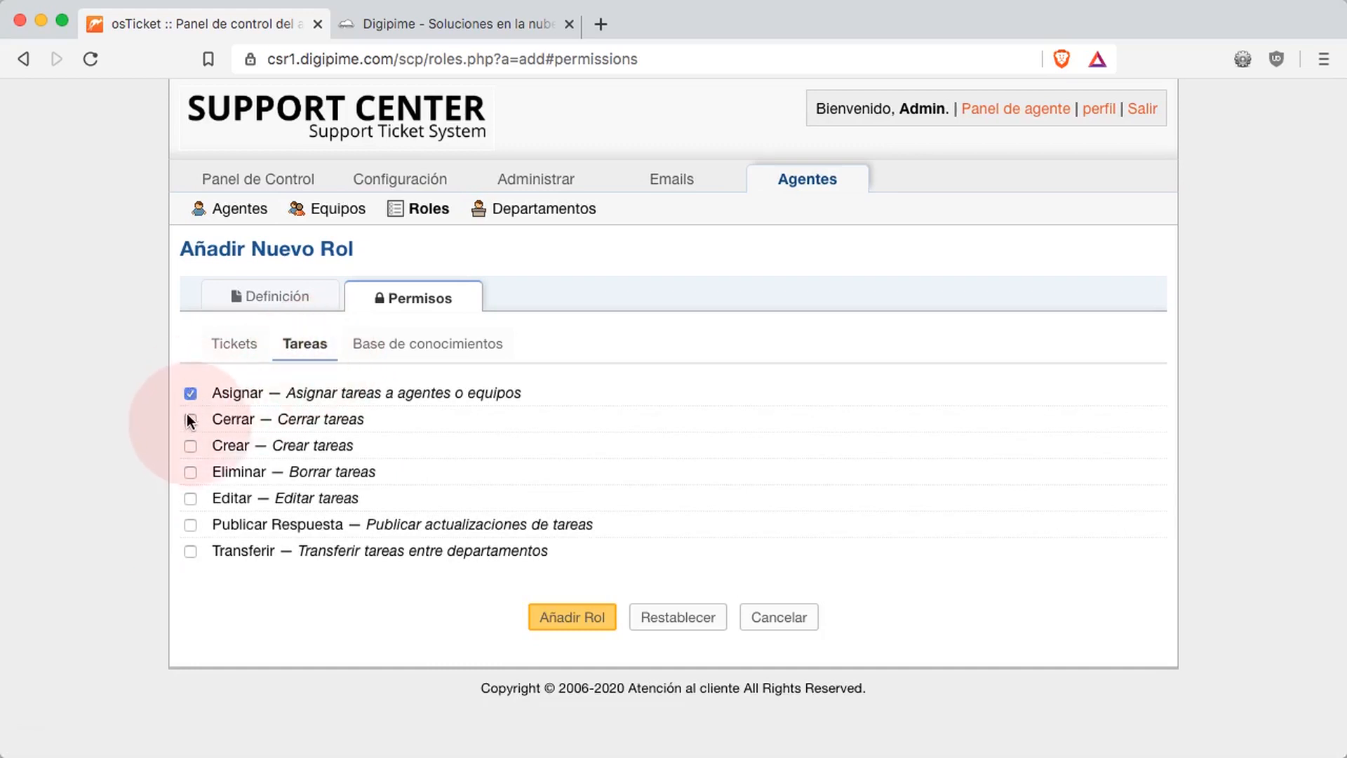
click(190, 419)
click(189, 445)
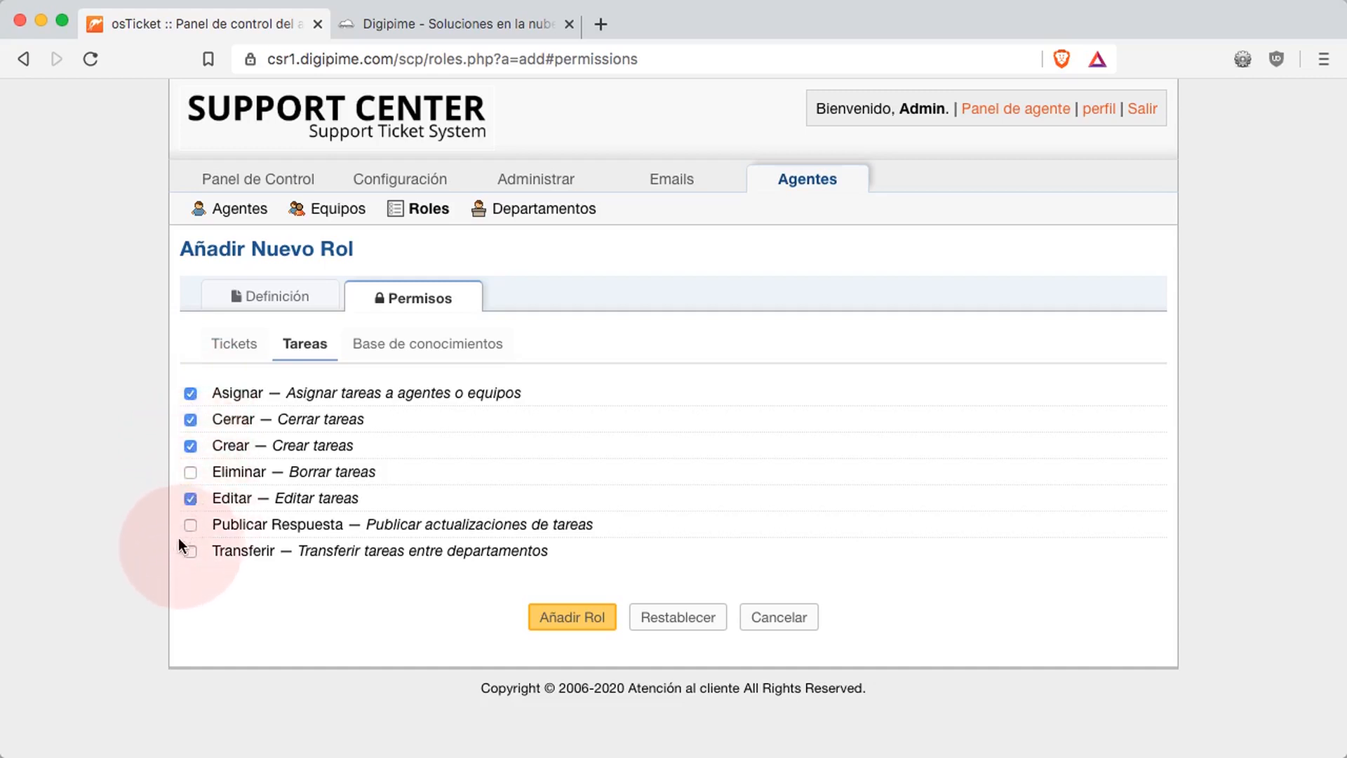
click(190, 551)
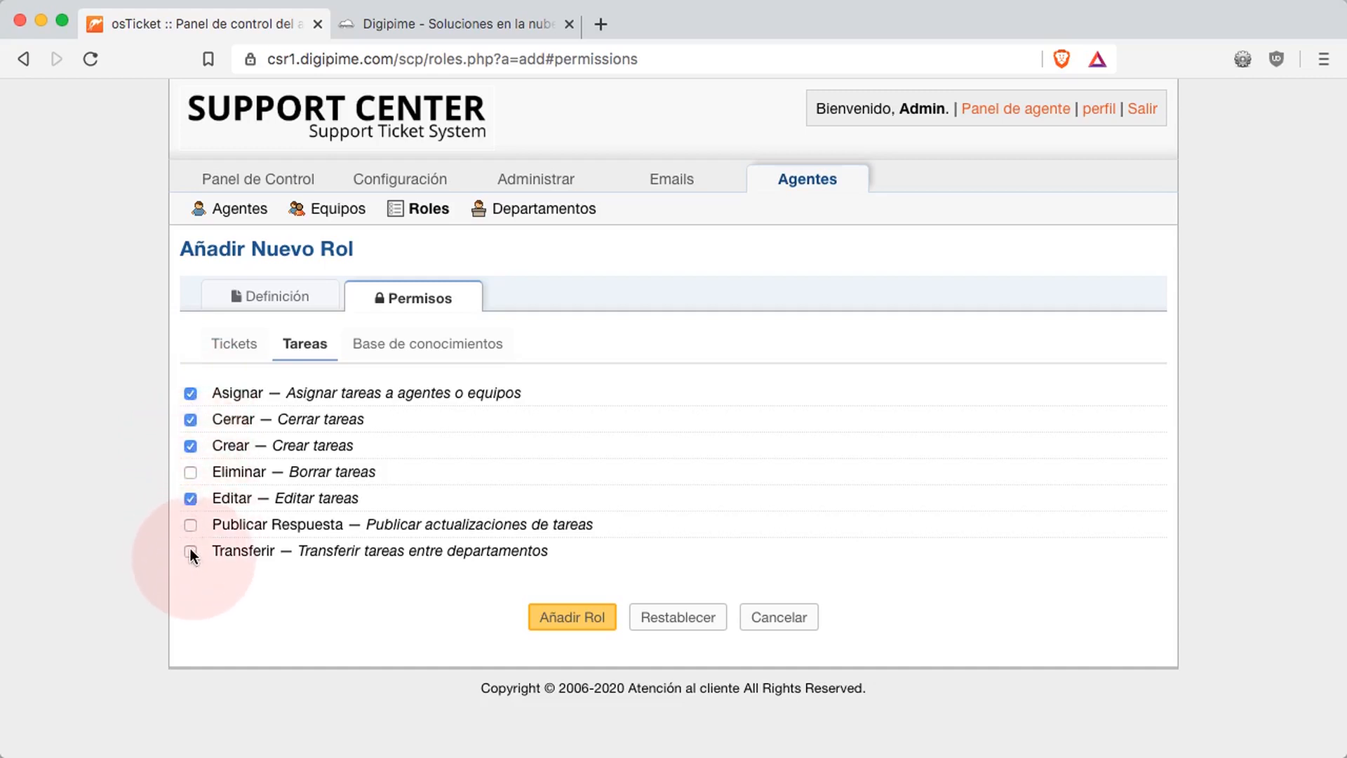
click(455, 351)
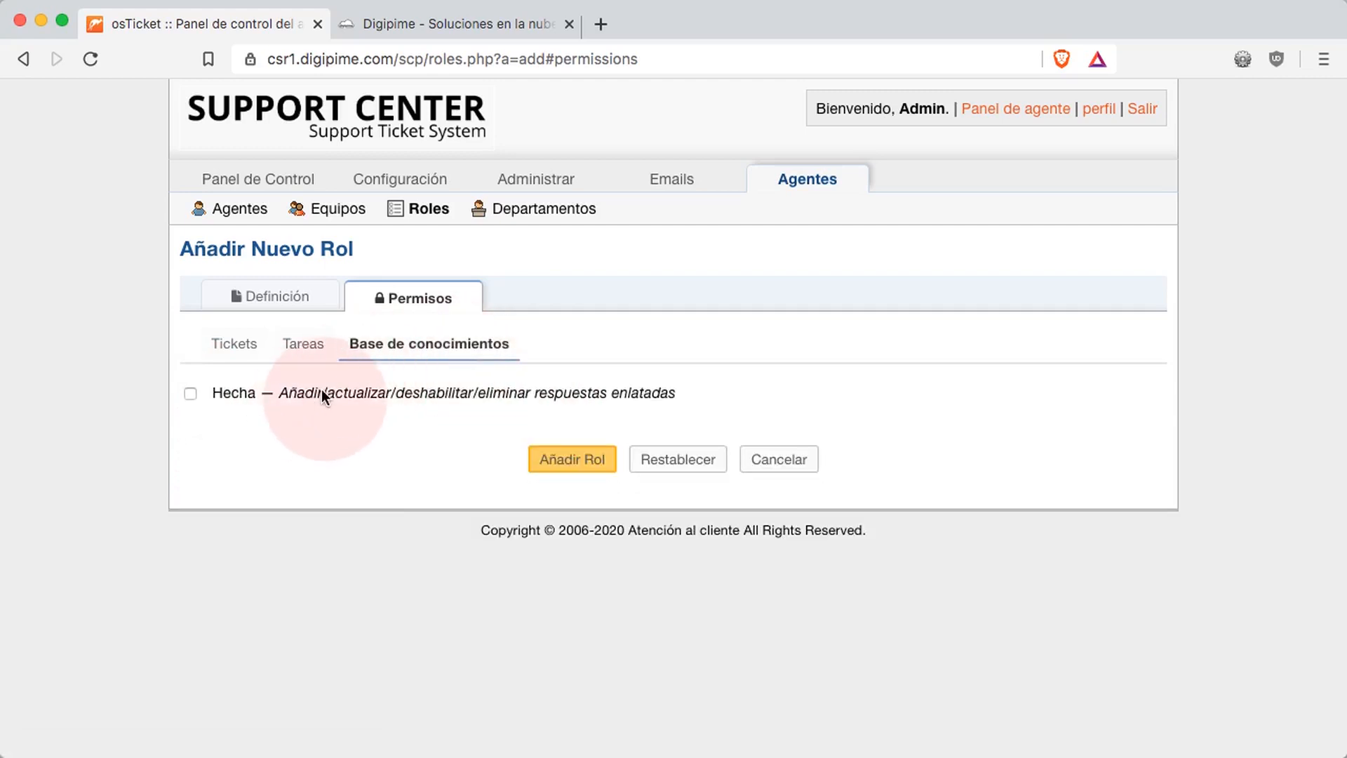
Step: Grant the new role the Hecha permission for the Base de conocimientos and add the role
click(190, 394)
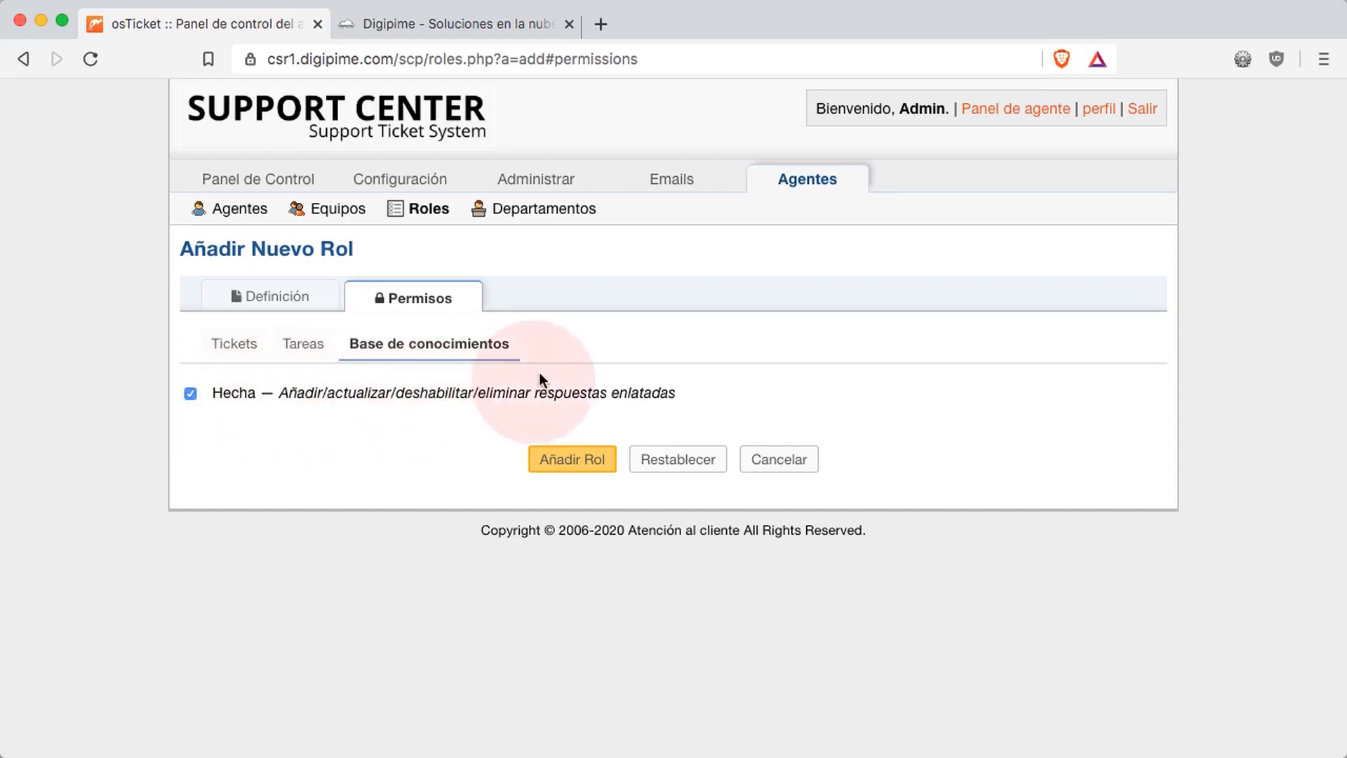
click(563, 461)
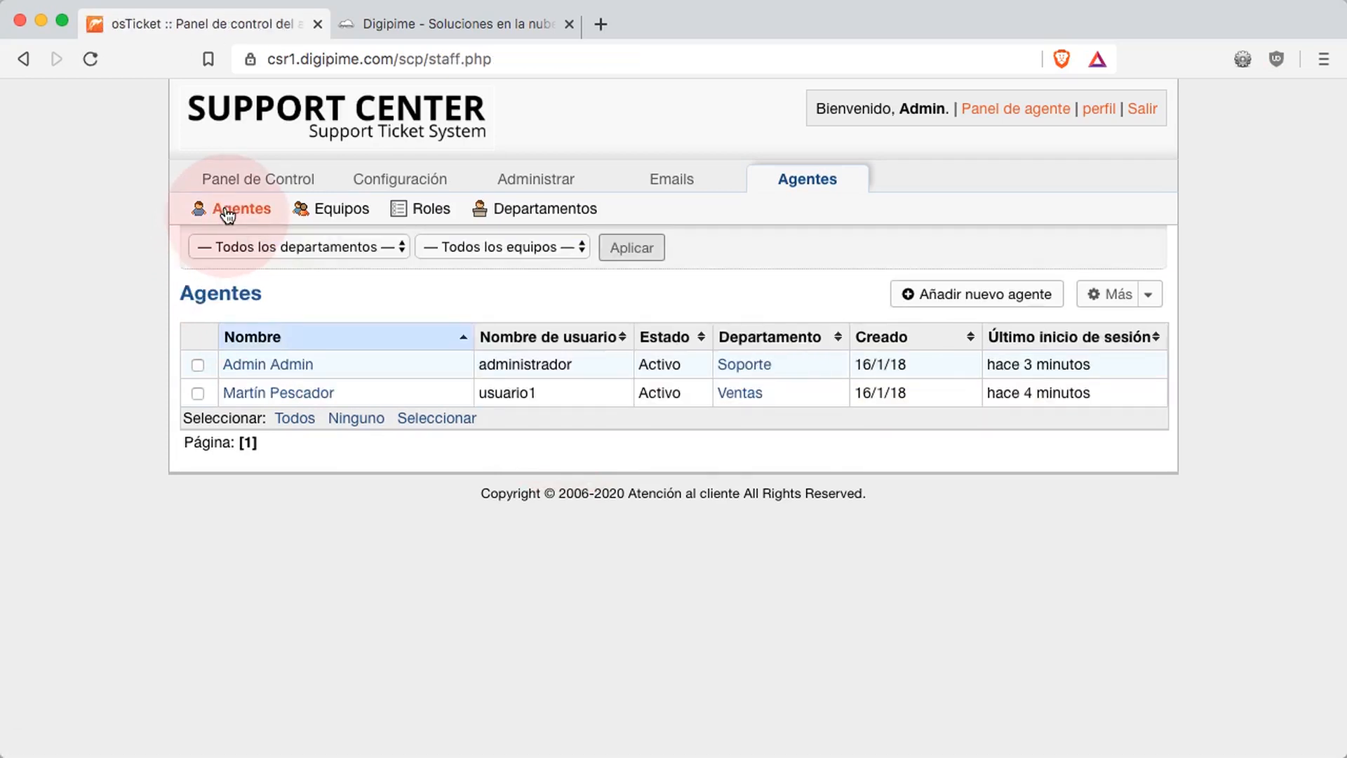
Step: Assign the Acceso extendido role to the Ventas agent's extended access for both Soporte and Maintenance, and save the changes
click(288, 394)
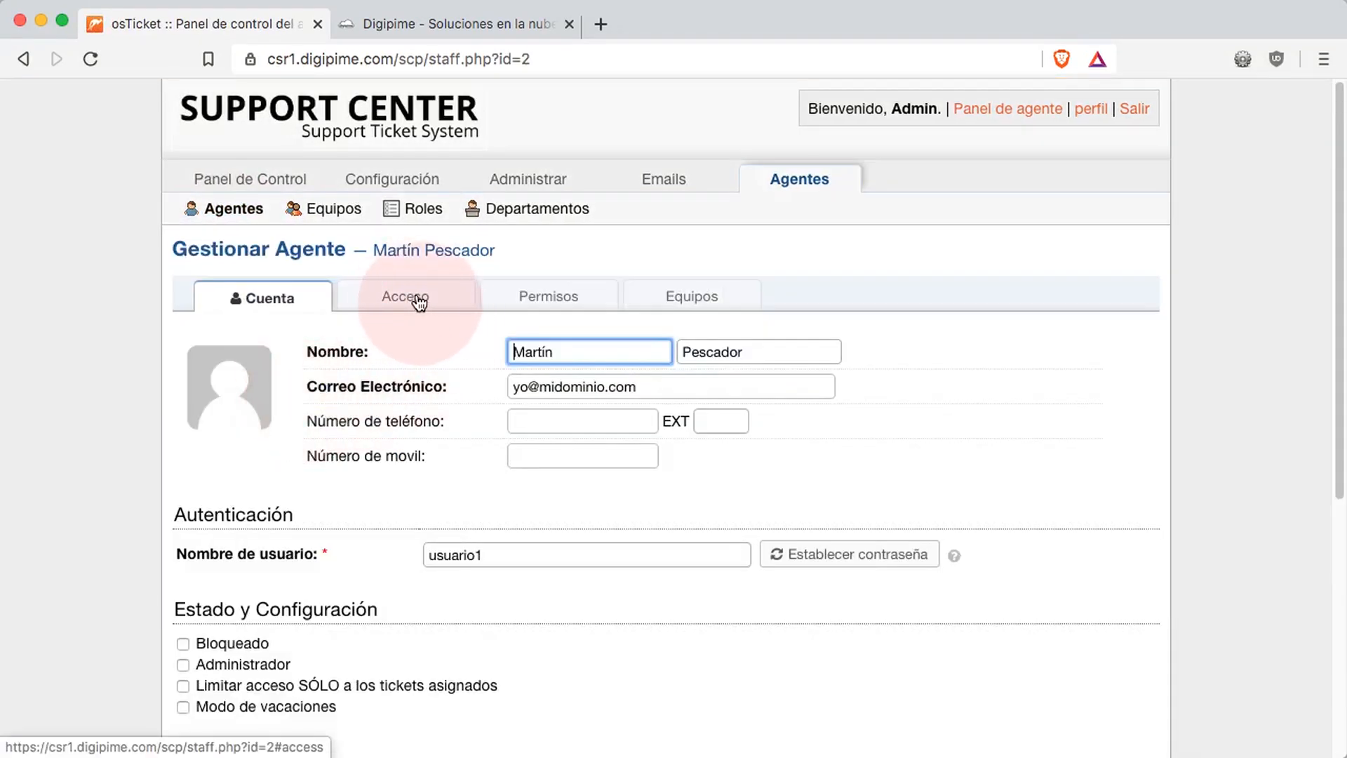
click(419, 301)
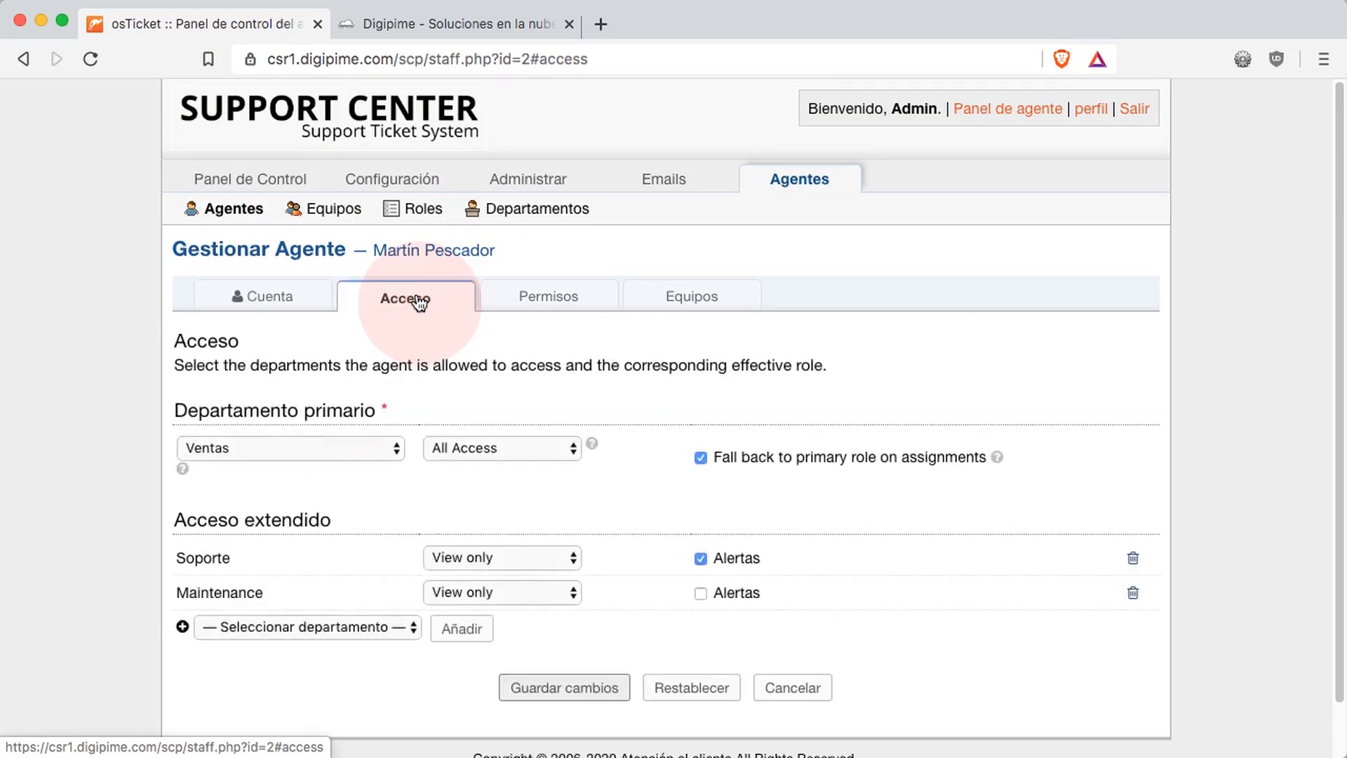
click(504, 554)
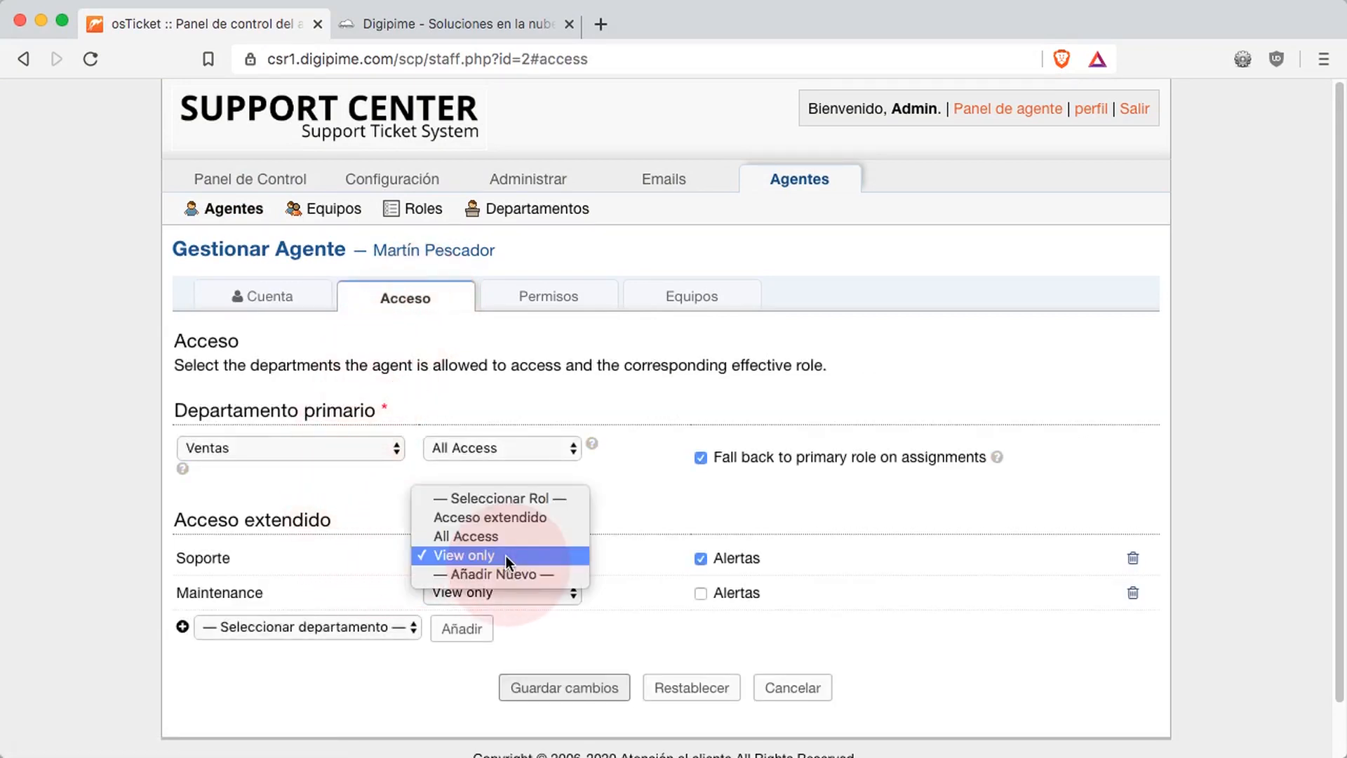
click(521, 518)
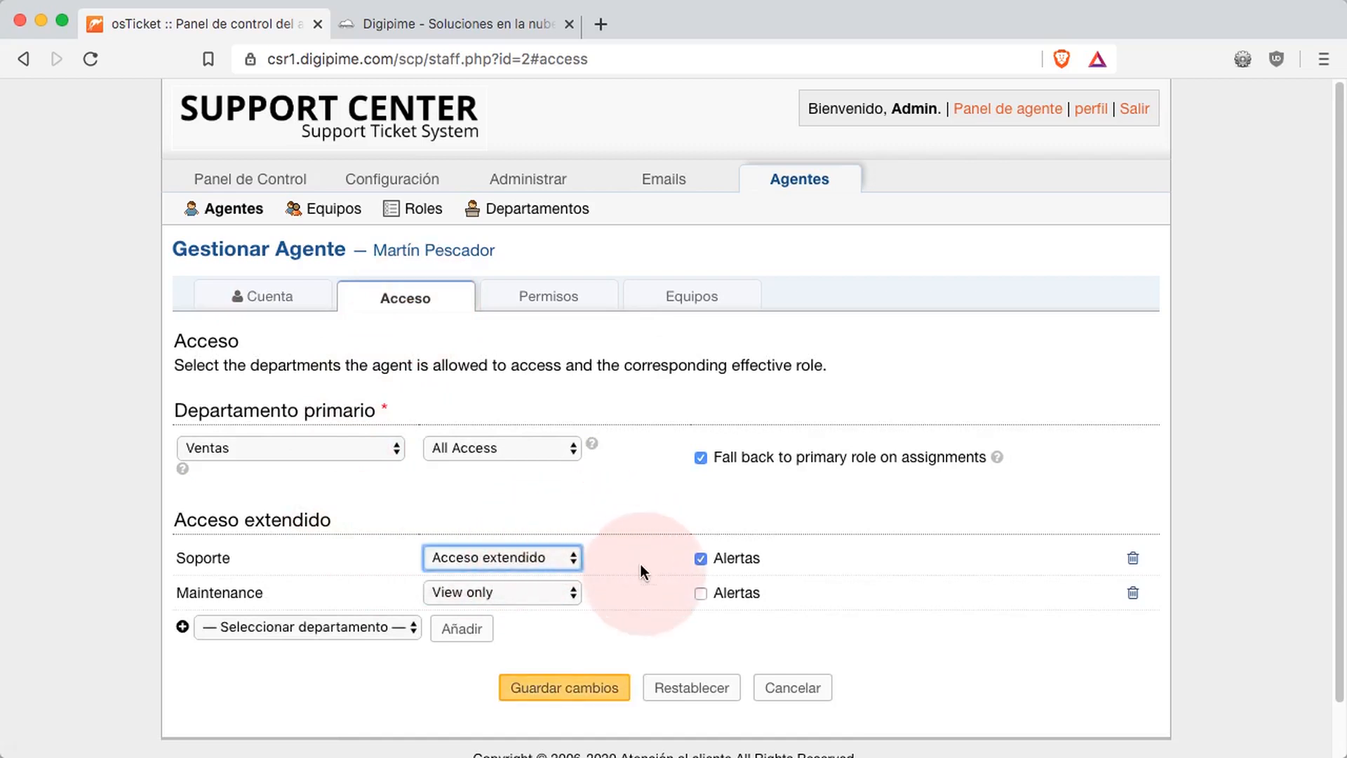
click(515, 591)
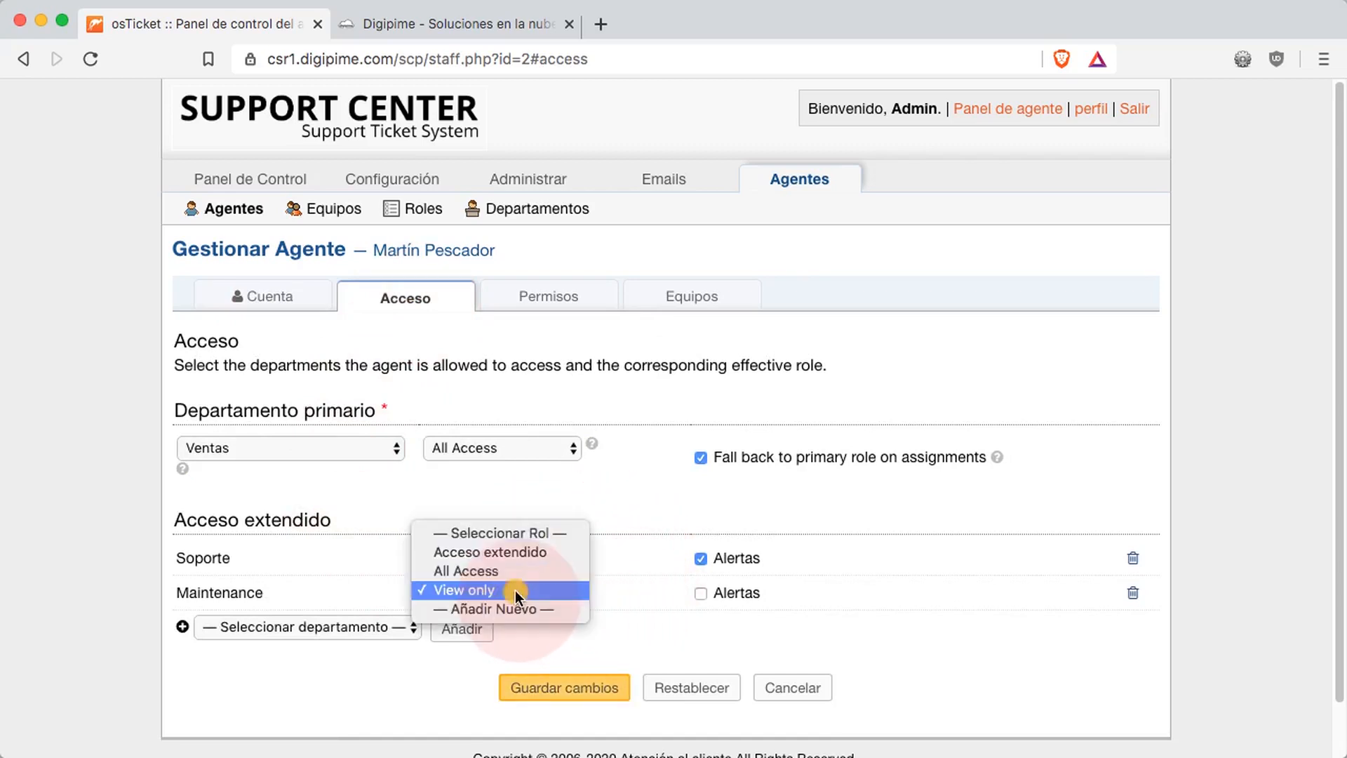
click(512, 553)
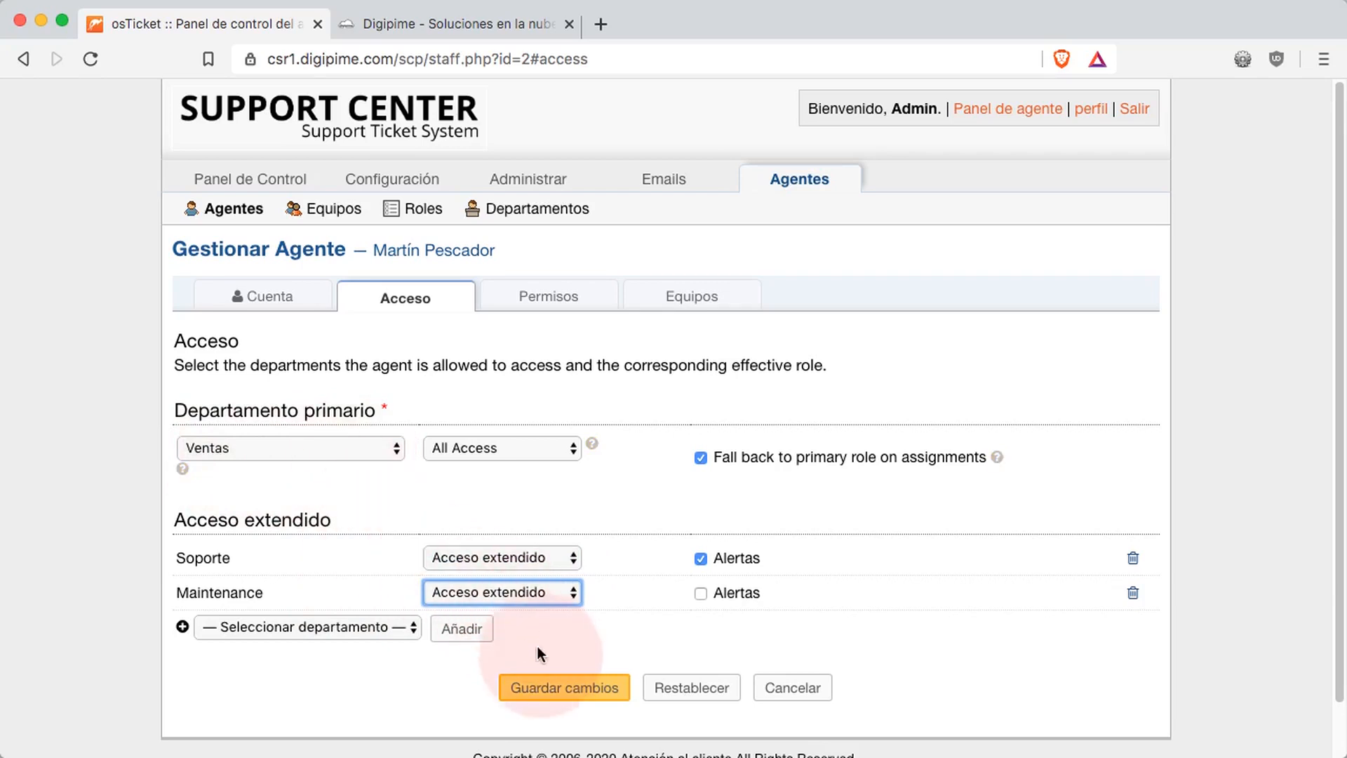
click(548, 688)
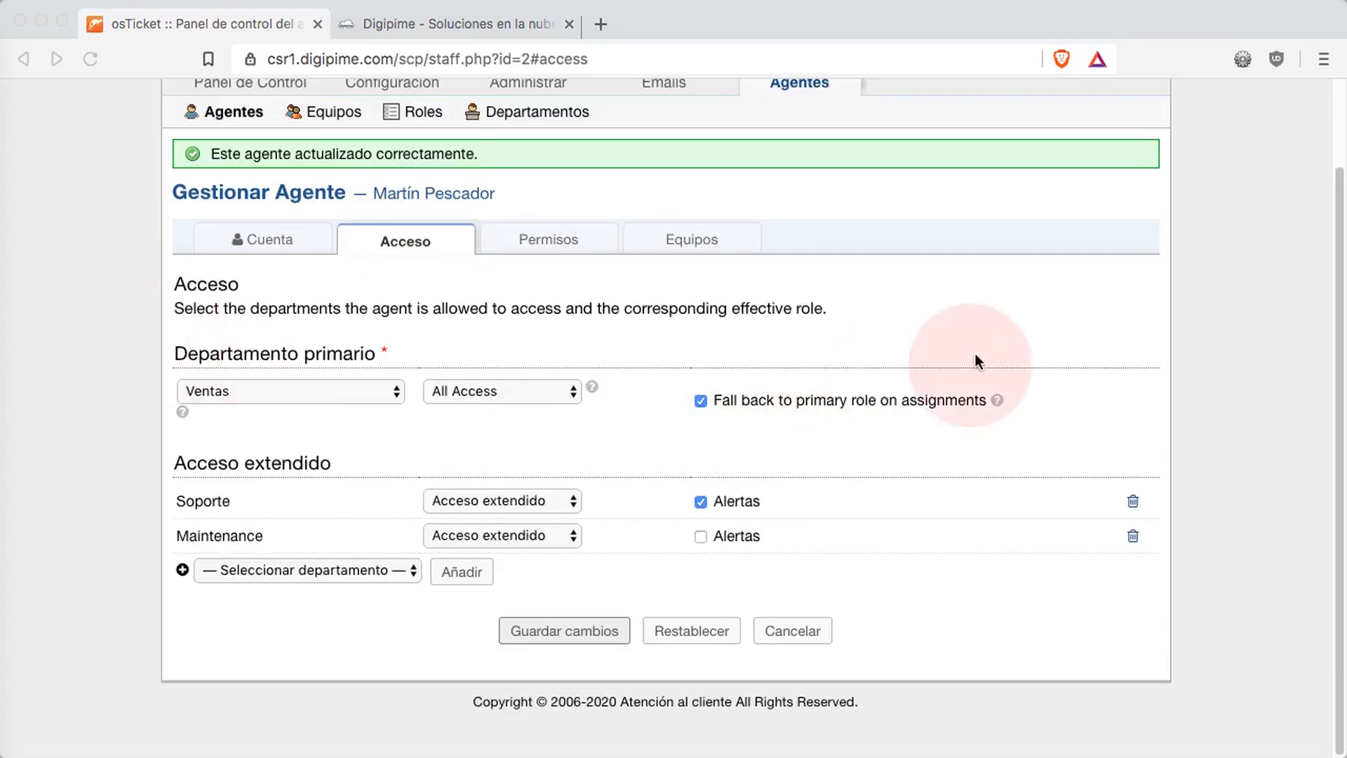
Step: Sign out of the administrator account and sign in as usuario1 with the account password
scroll(983, 351, up, 3)
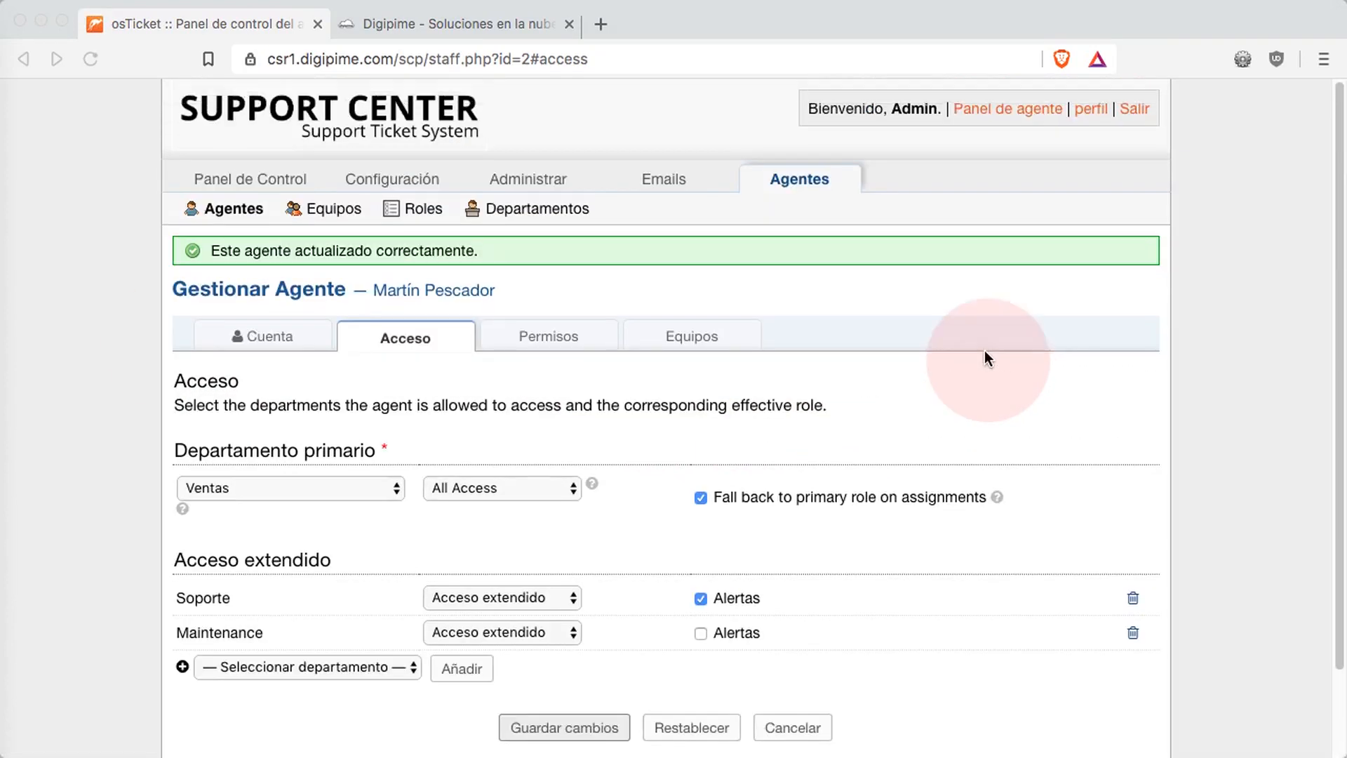
click(1135, 109)
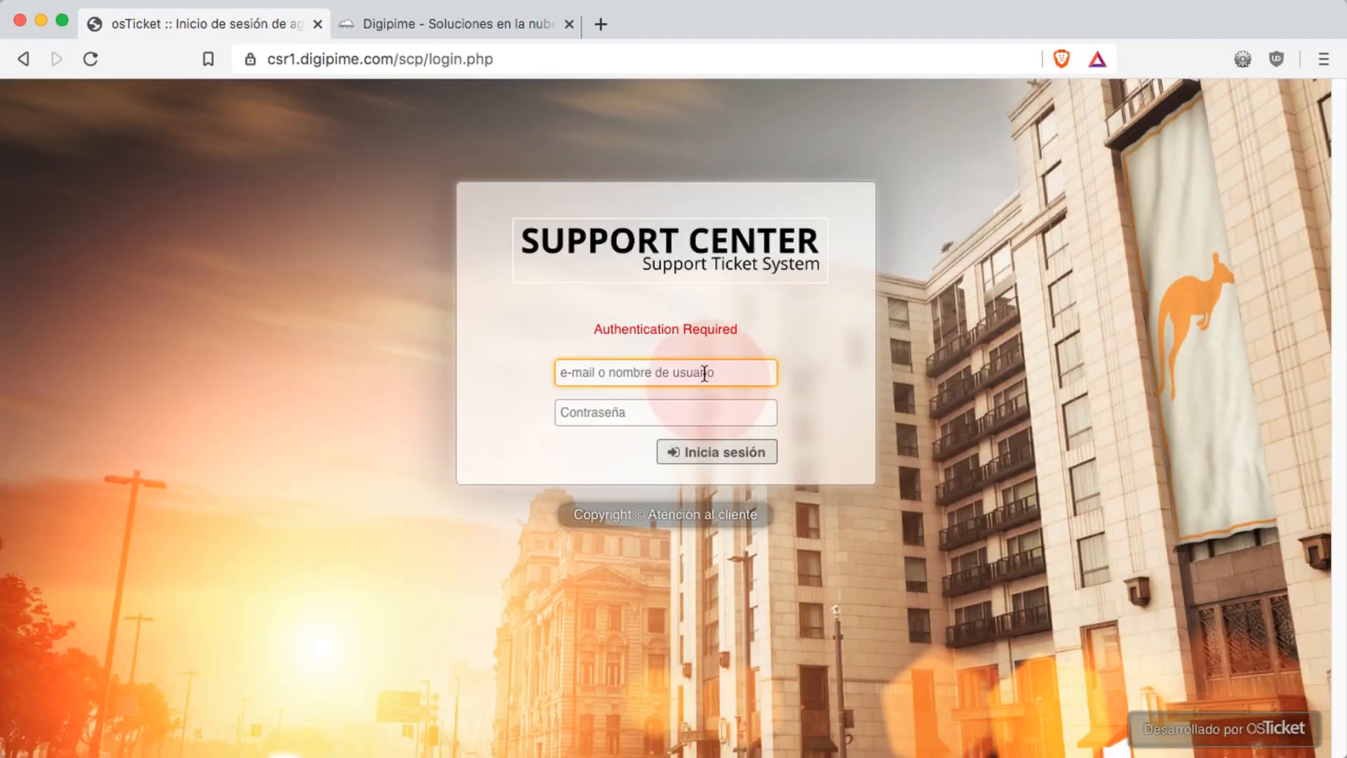
click(704, 373)
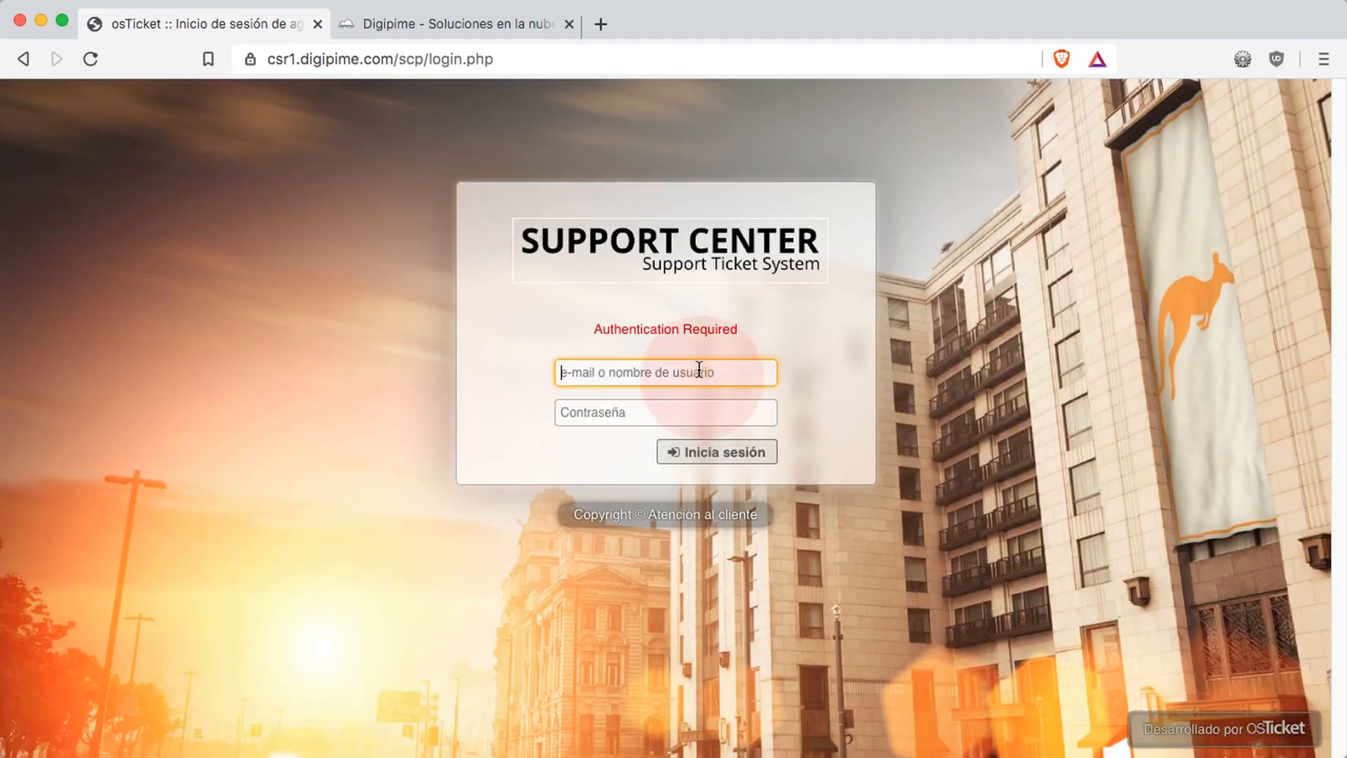
text(usuario1)
click(666, 414)
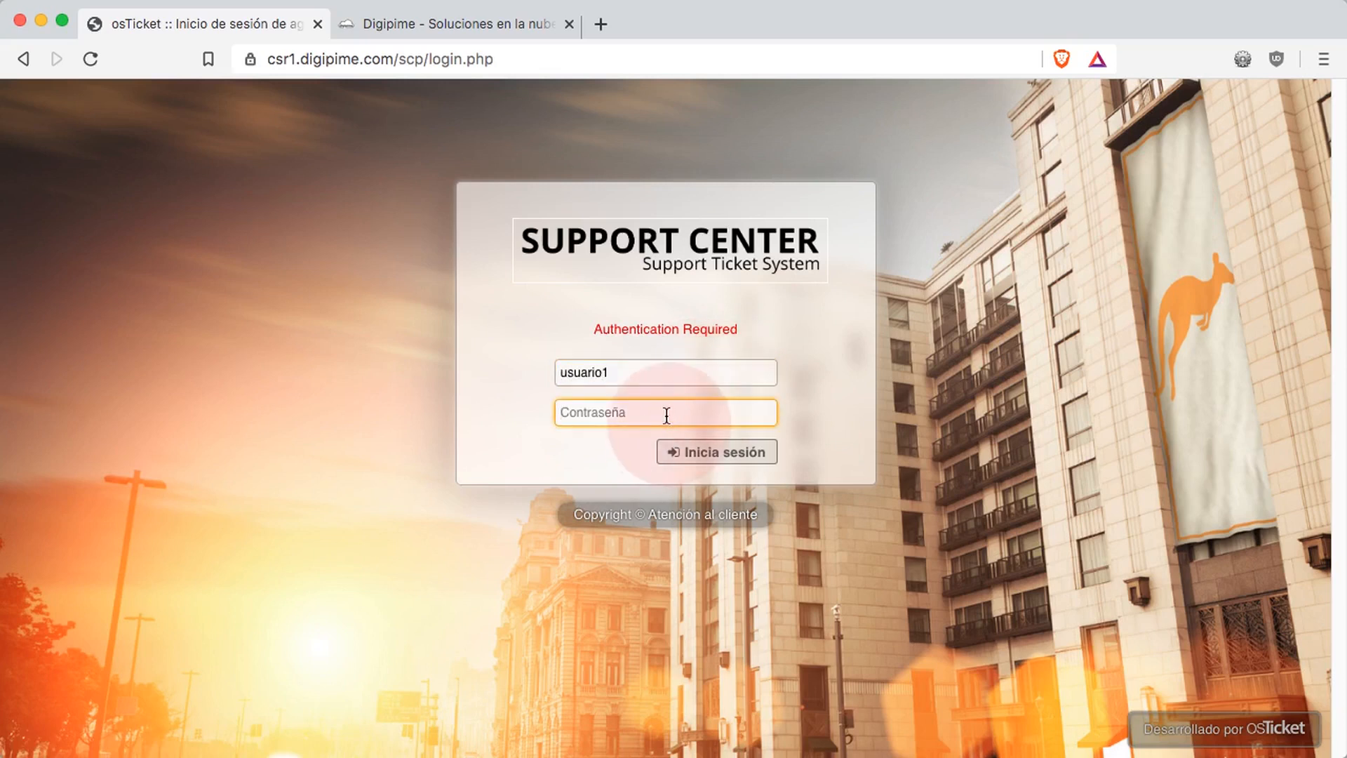
text(*********)
click(713, 454)
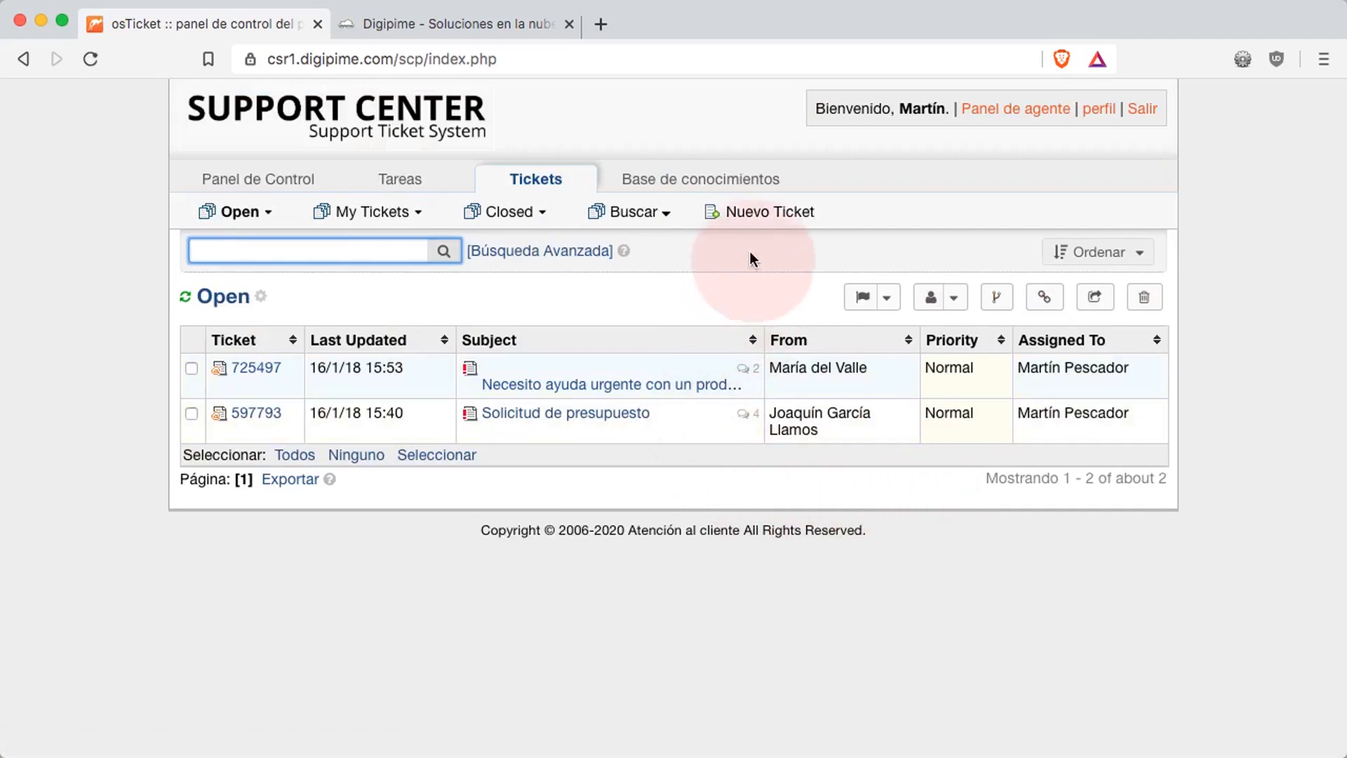
Step: Start a new ticket without choosing a user, examine the departments available for it, and sign out of the agent account
click(758, 216)
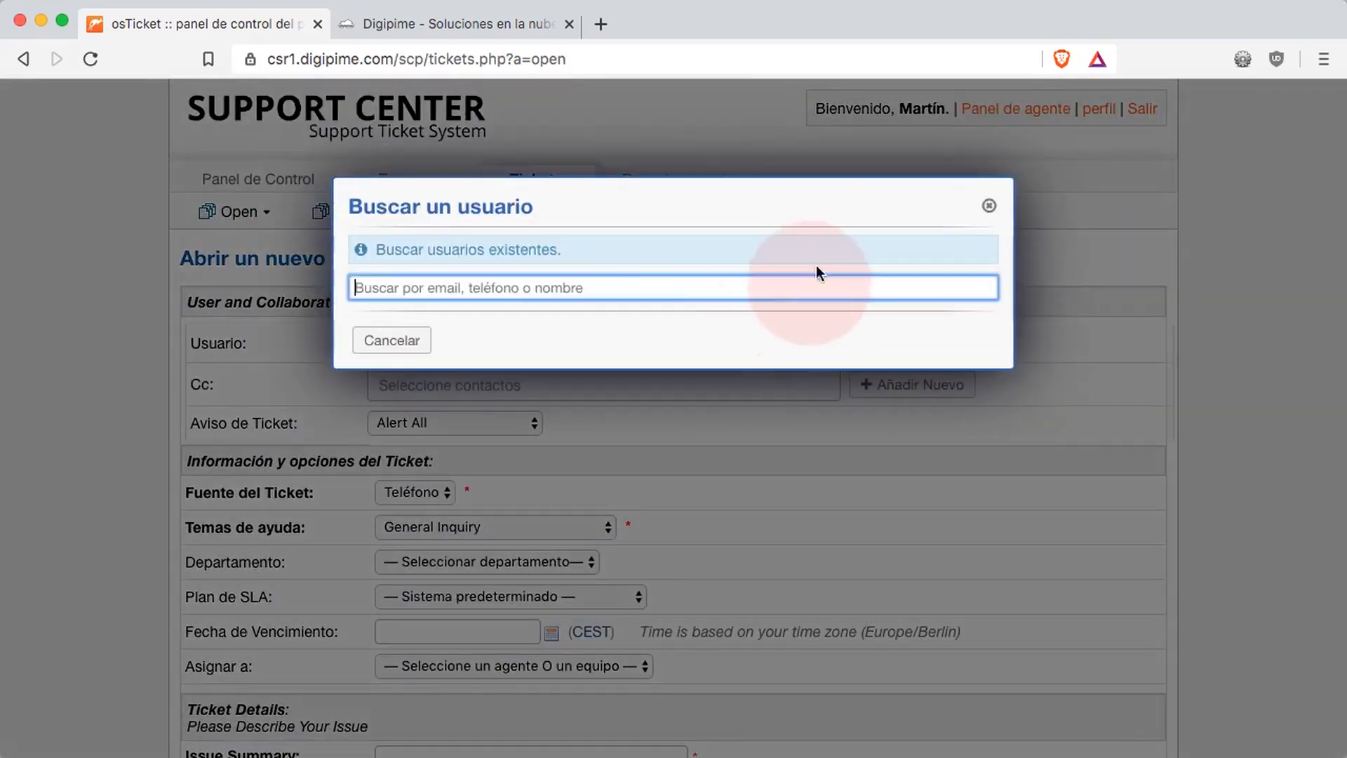
click(989, 206)
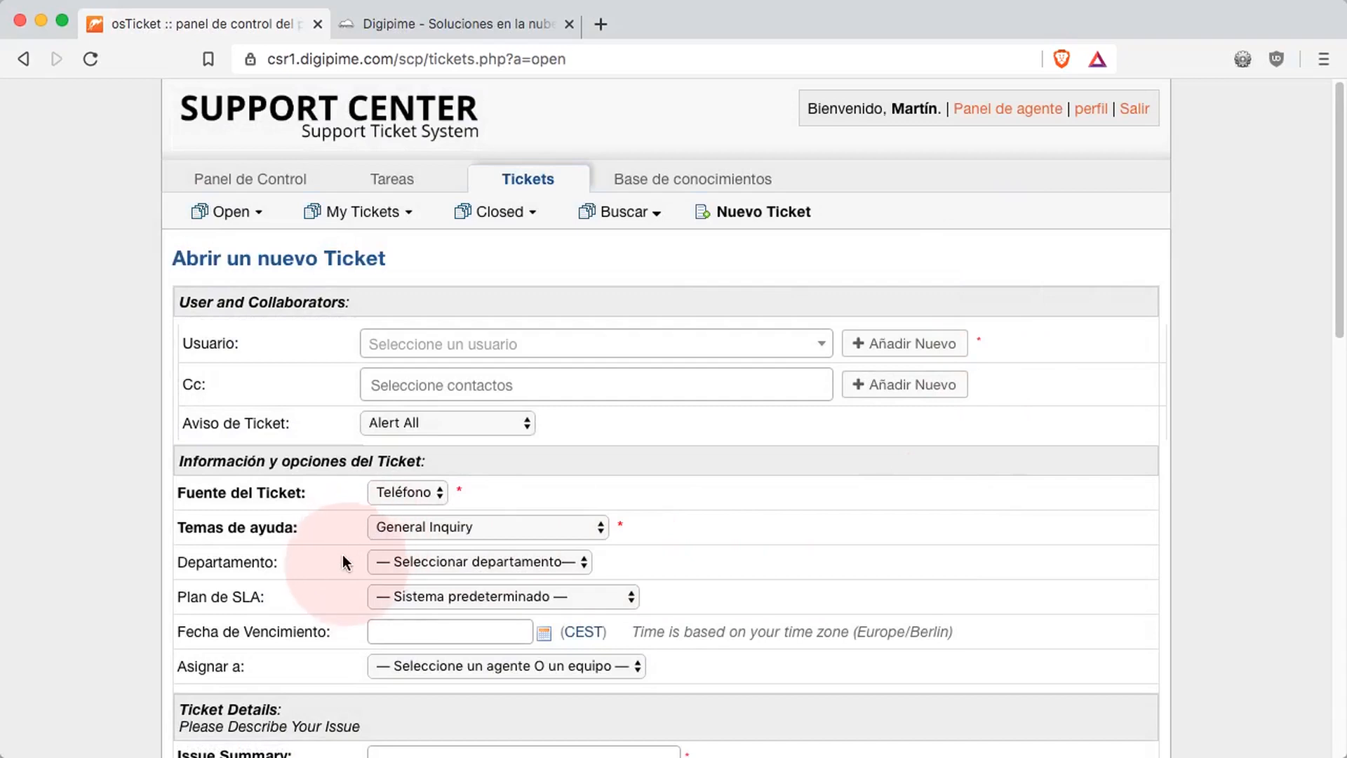
click(561, 561)
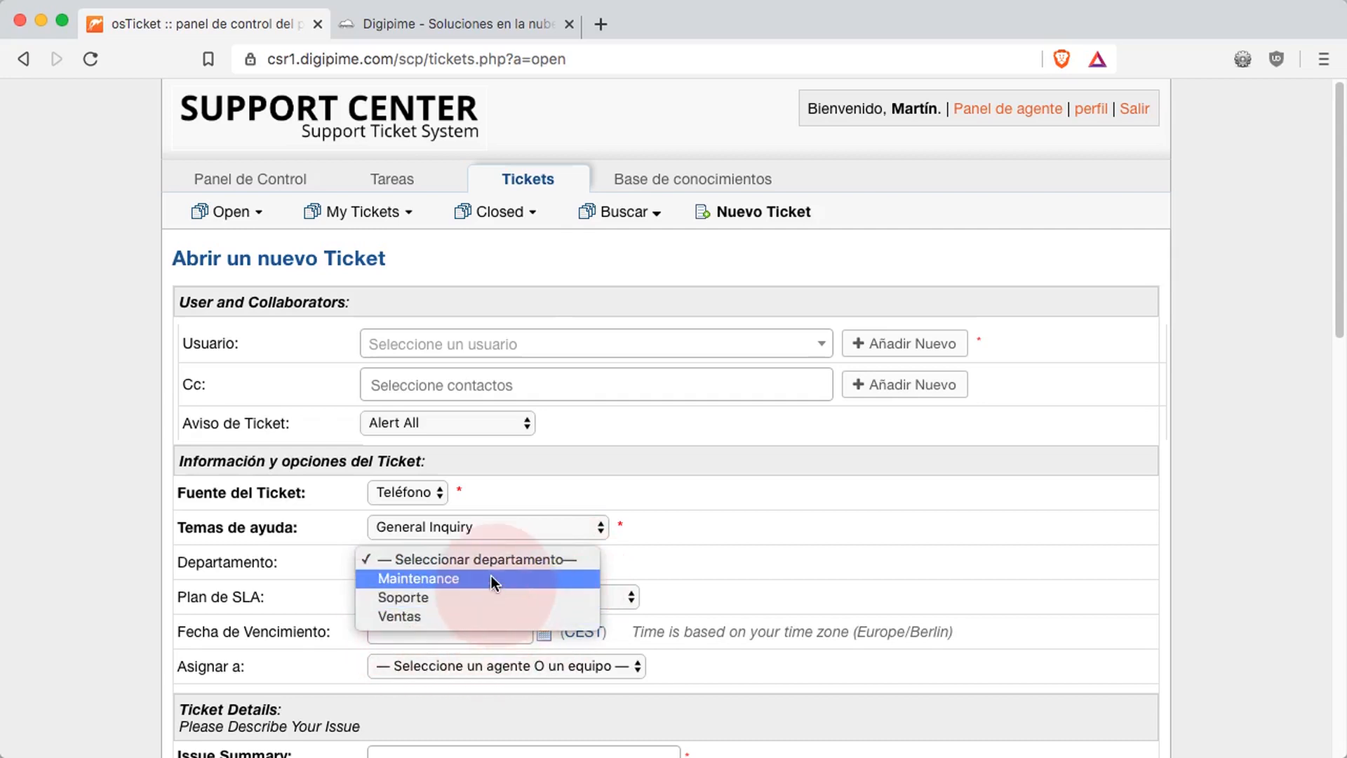
click(831, 545)
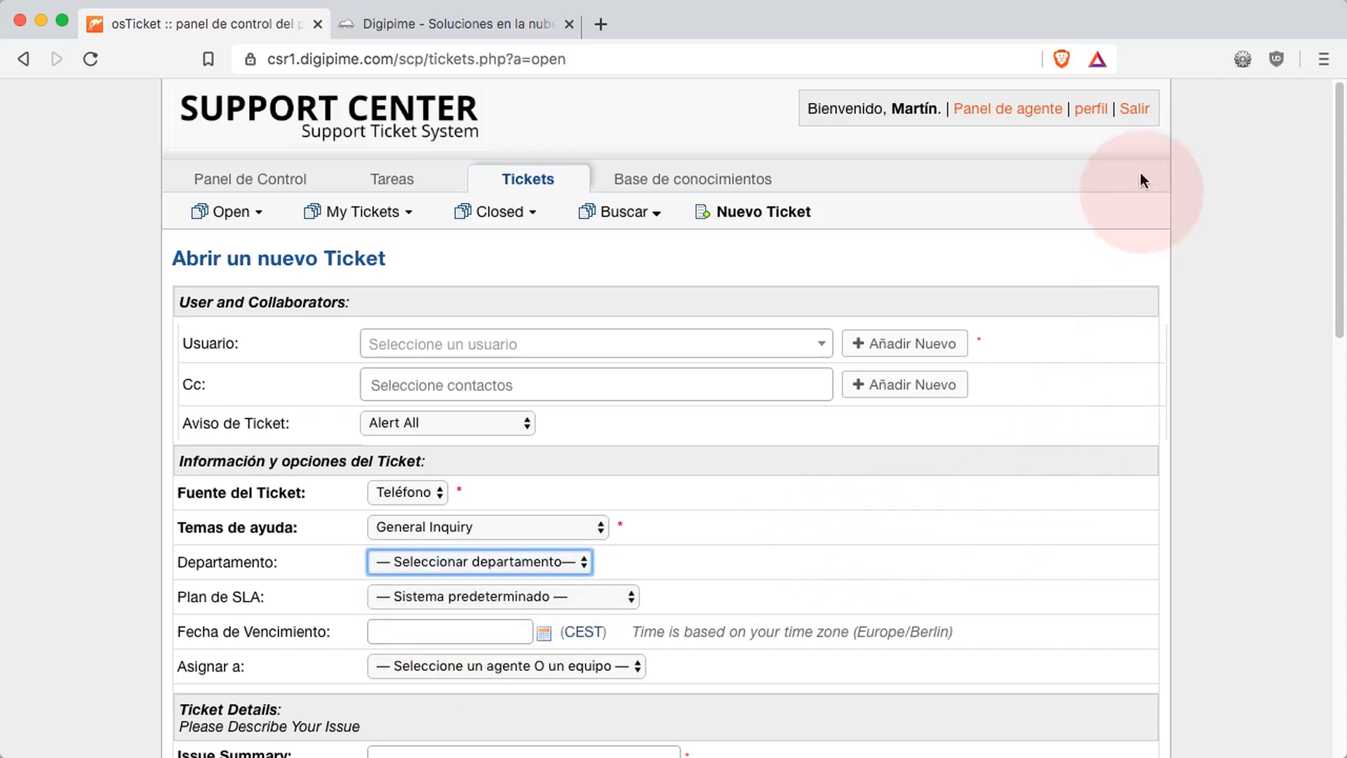
click(1135, 111)
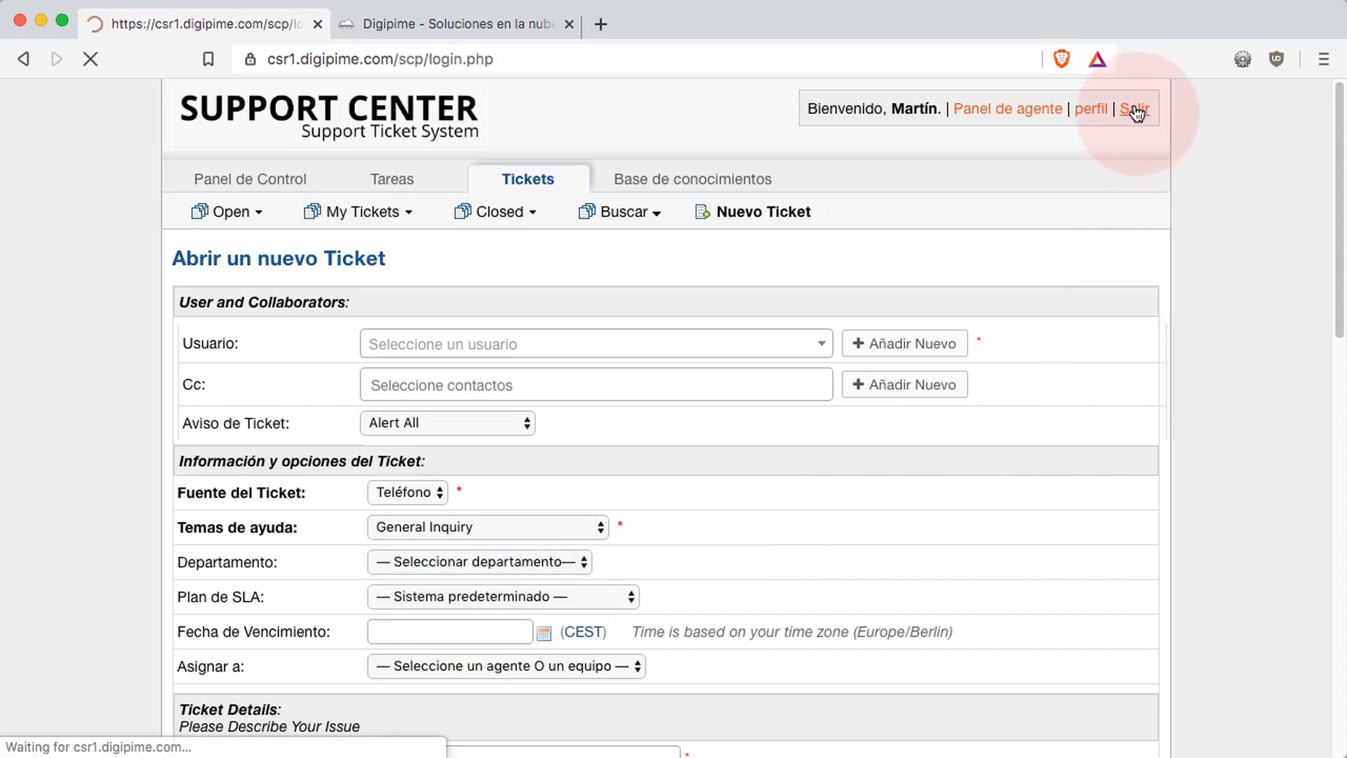